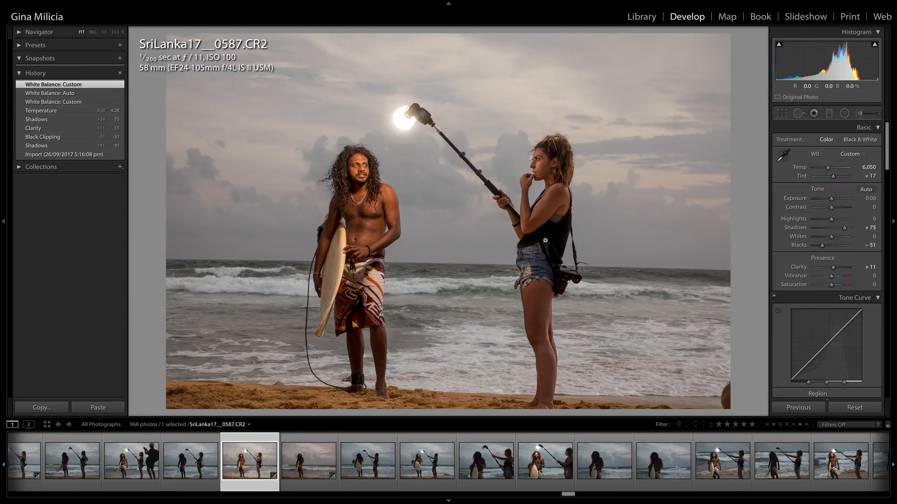
Compare the lit two-person shot SriLanka17__0587.CR2 with the darker single-person shot SriLanka17__0588.CR2 by alternating between them.
left_click(307, 437)
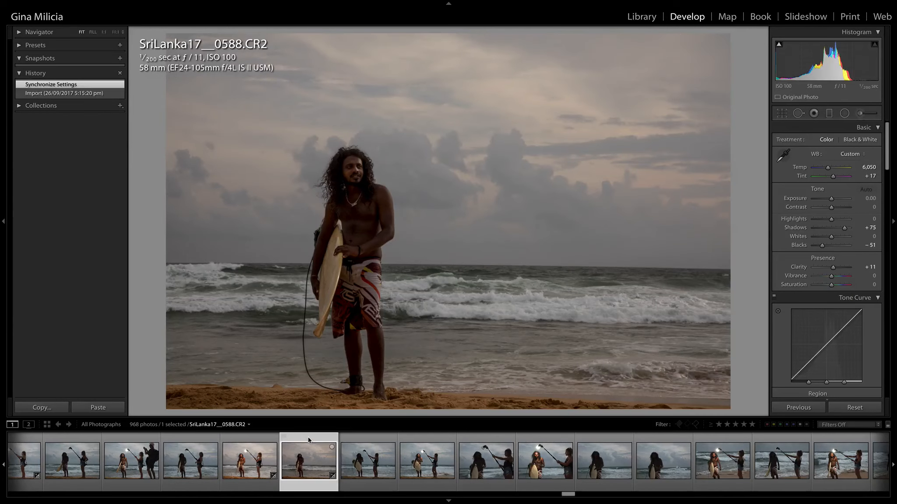
left_click(264, 437)
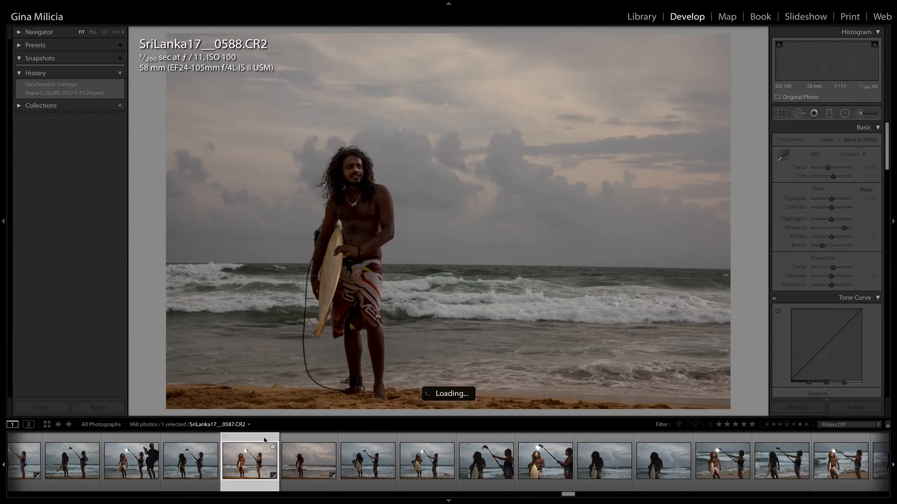
left_click(296, 440)
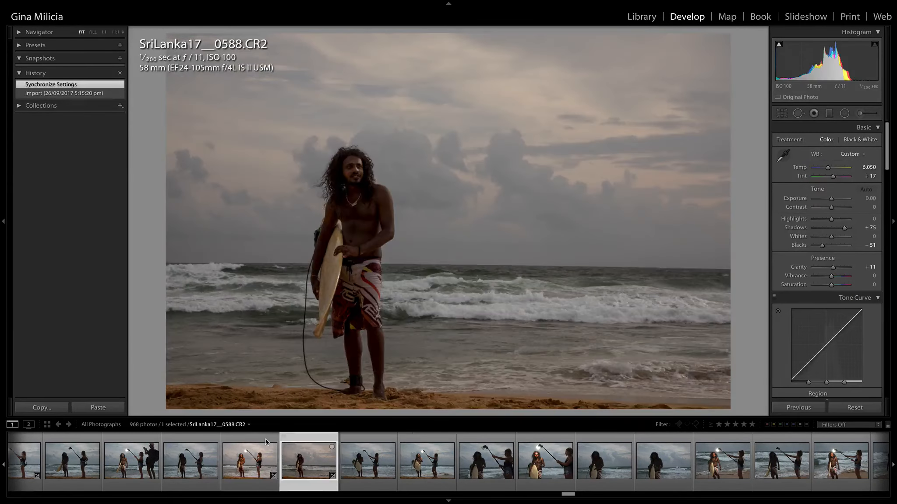
left_click(263, 439)
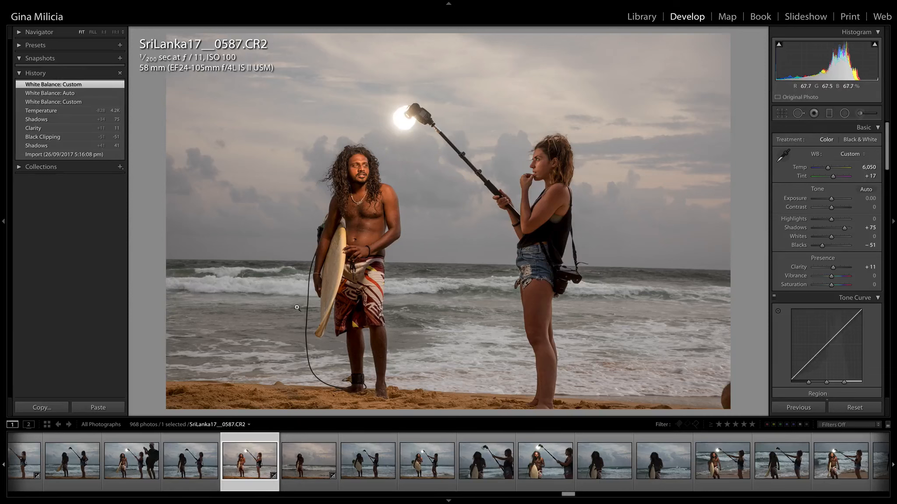
left_click(312, 437)
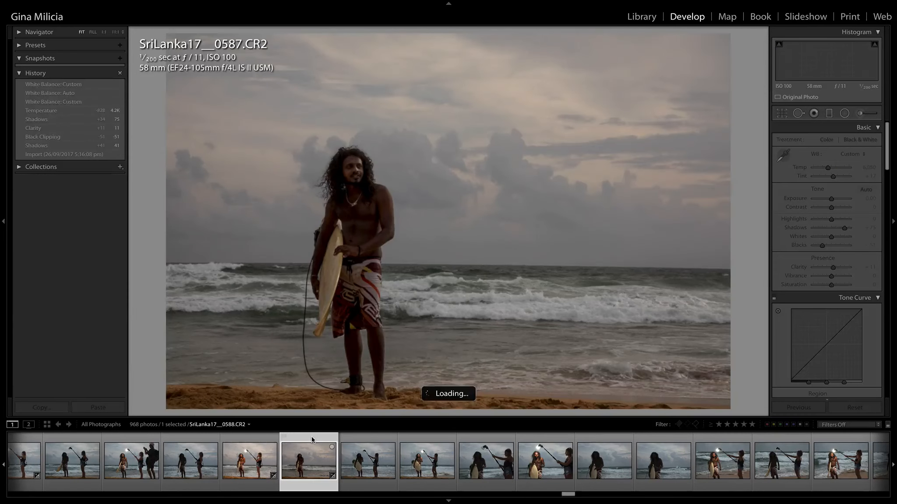
left_click(261, 437)
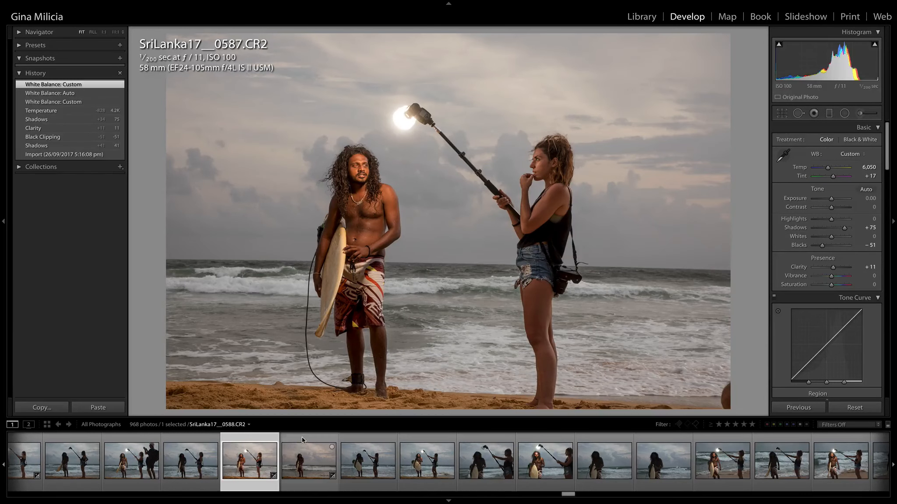
left_click(302, 436)
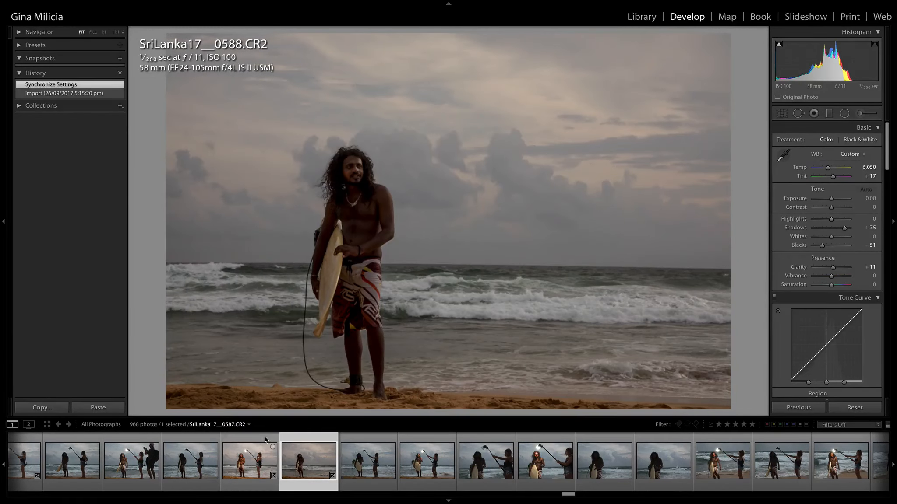
left_click(272, 437)
left_click(307, 438)
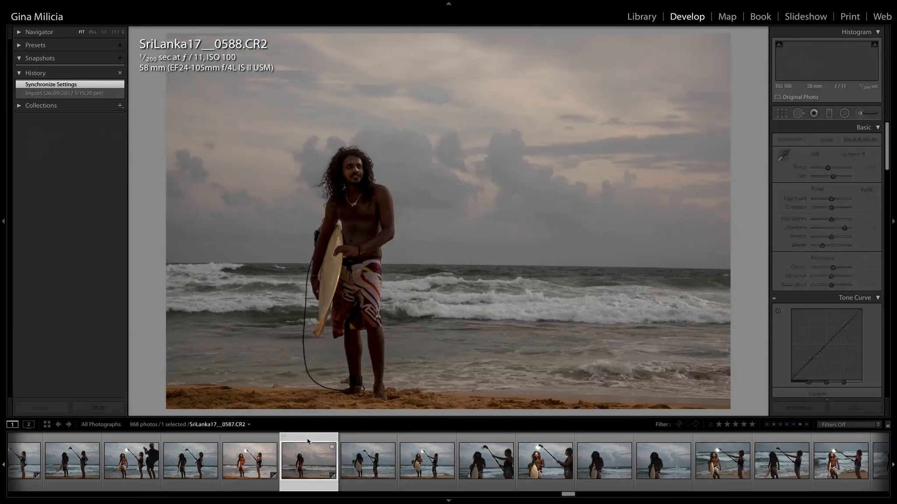
left_click(261, 438)
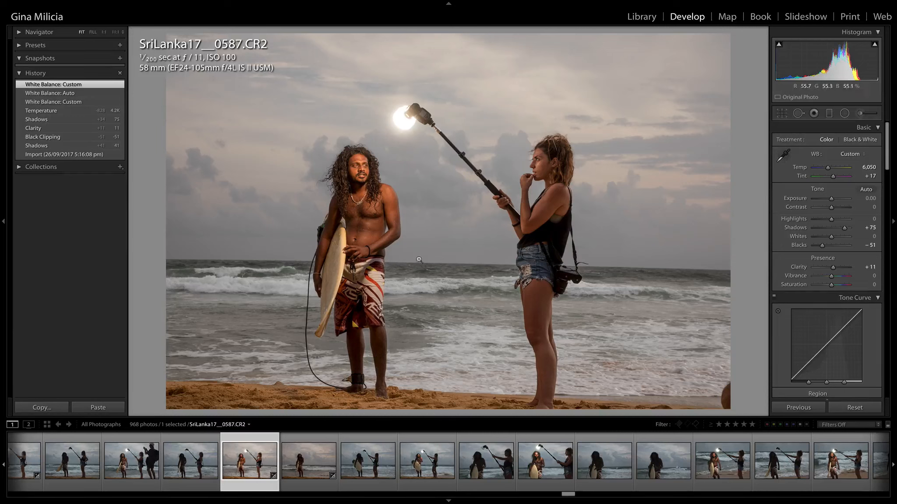
Correct the white balance of SriLanka17__0587.CR2 by sampling the white surf beside the man as the neutral target.
left_click(783, 157)
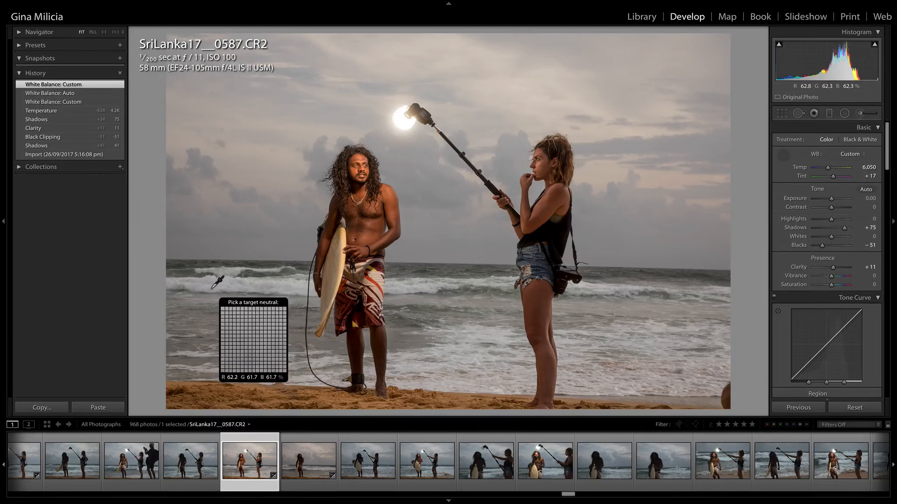
left_click(265, 287)
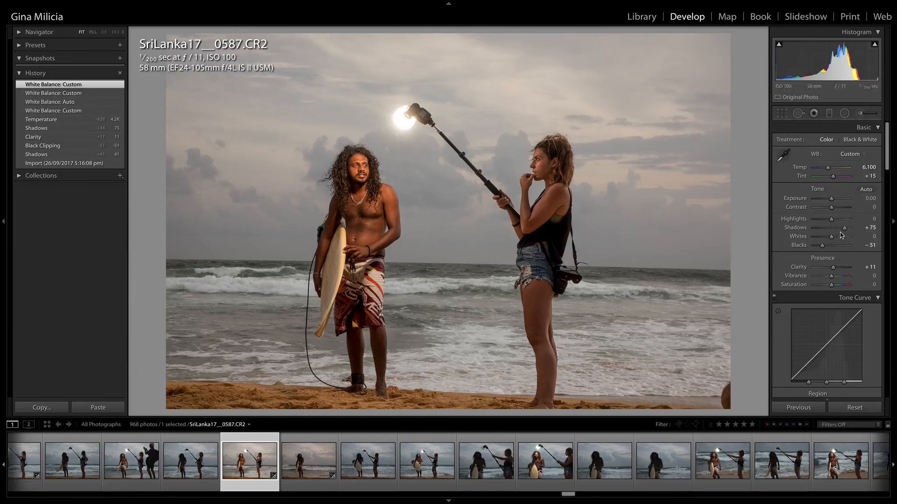
Set Shadows to +61 and Blacks to −37 on SriLanka17__0587.CR2, and check the edit against the before view.
mouse_move(842, 229)
left_mouse_down()
mouse_move(831, 230)
mouse_move(841, 229)
left_mouse_up()
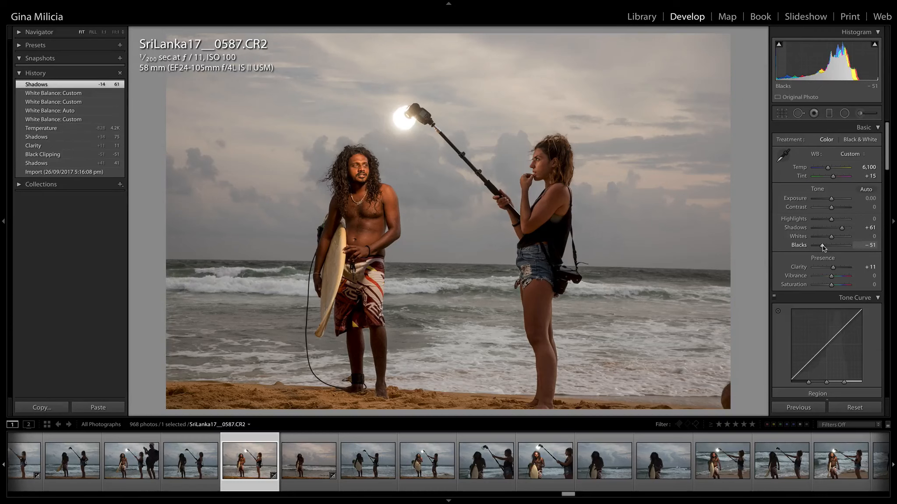
left_click(823, 245, "alt")
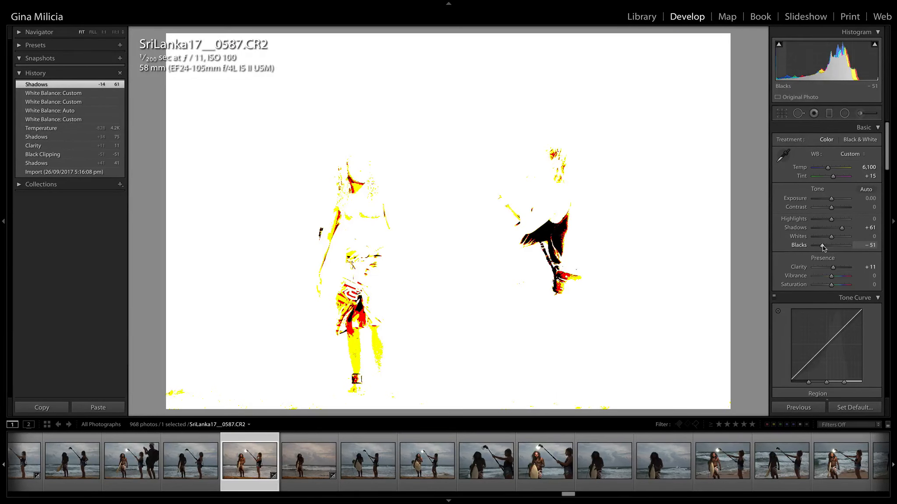
left_click_drag(823, 248, 824, 248)
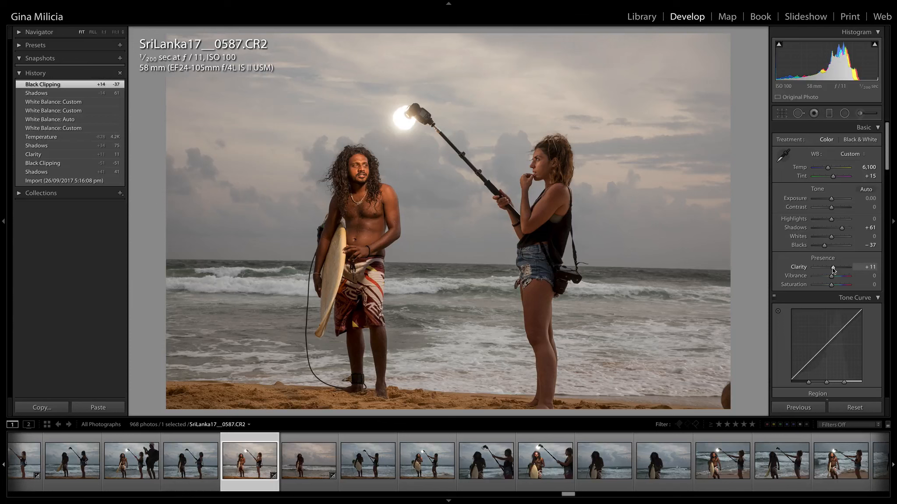
key("backslash")
key("backslash")
key("backslash")
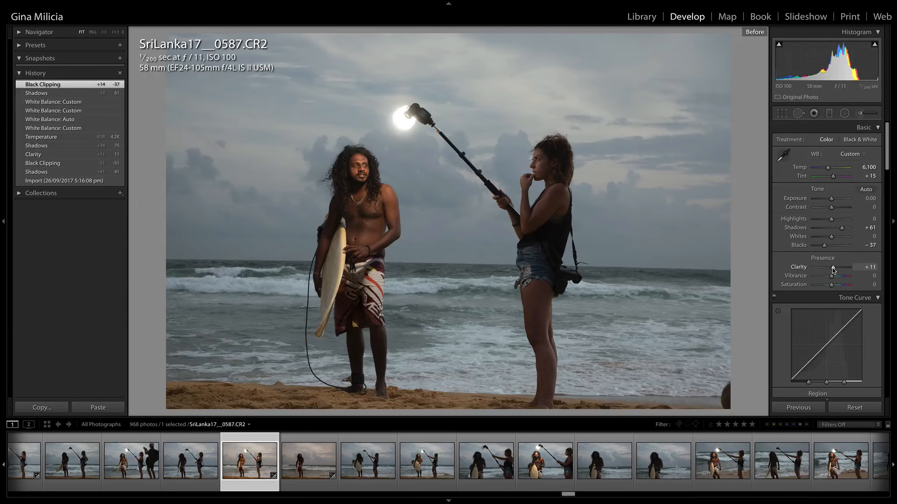
key("backslash")
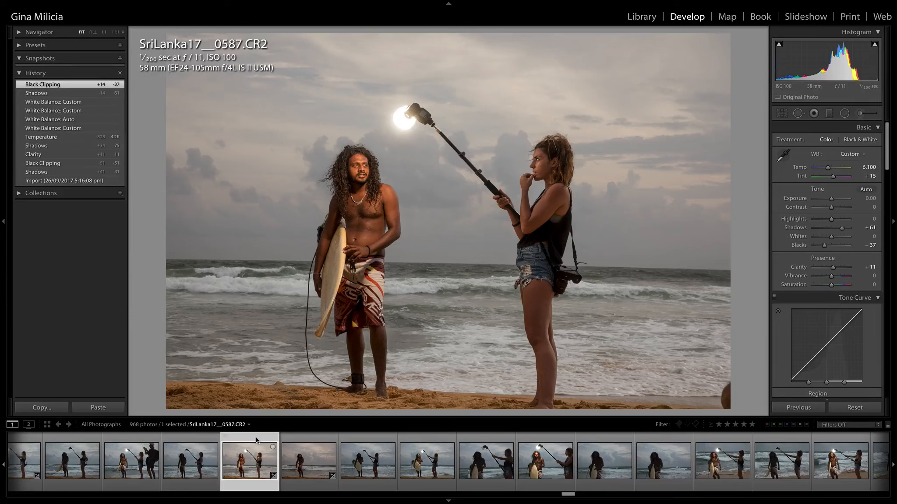
Synchronize the develop settings of SriLanka17__0587.CR2 to SriLanka17__0588.CR2, keeping the preselected setting groups.
left_click(304, 436)
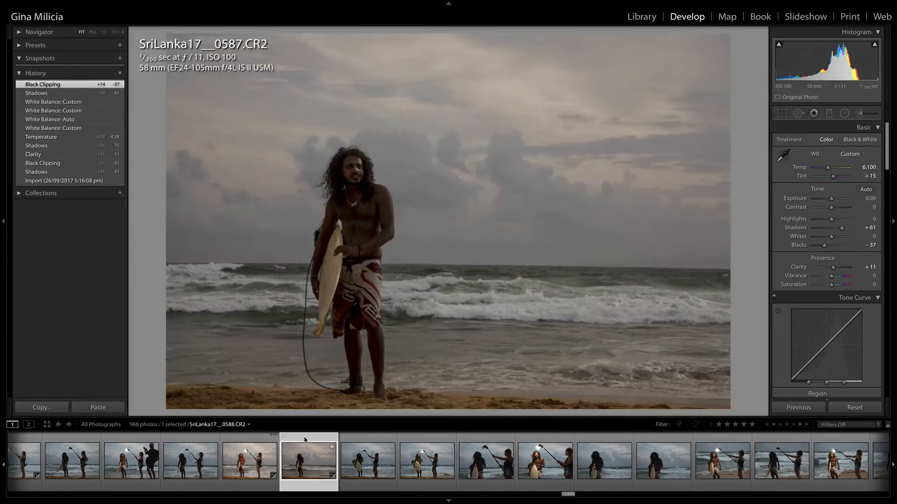
left_click(268, 436)
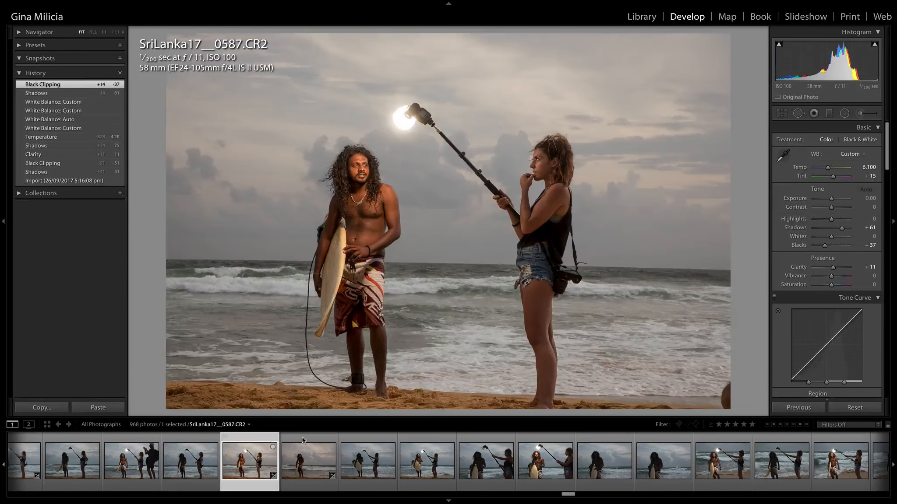
left_click(302, 437)
left_click(261, 444, "ctrl")
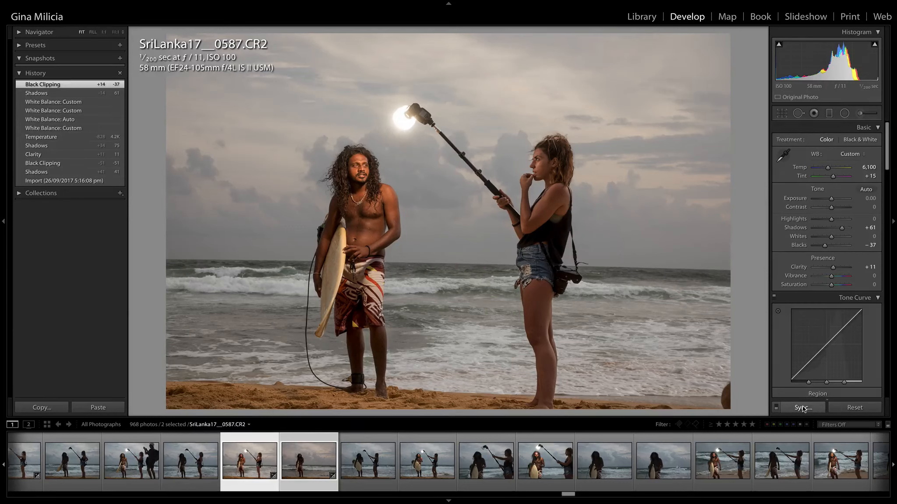
left_click(802, 408)
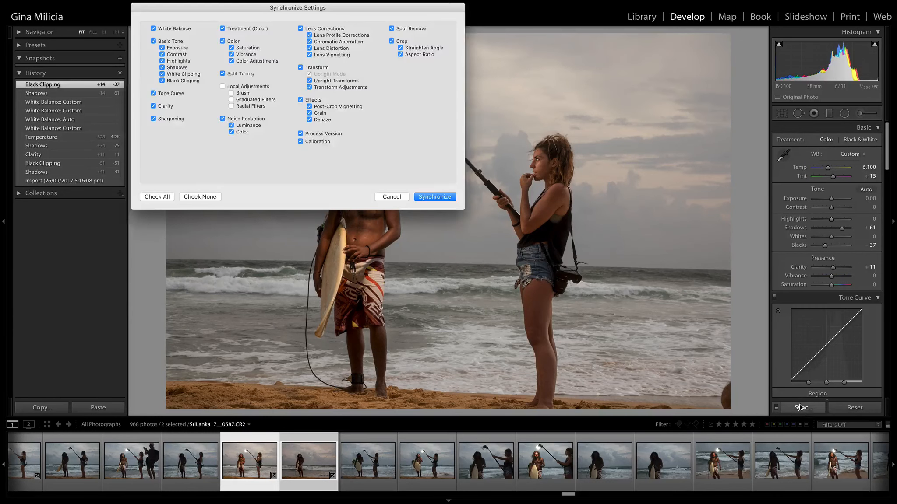
left_click(431, 196)
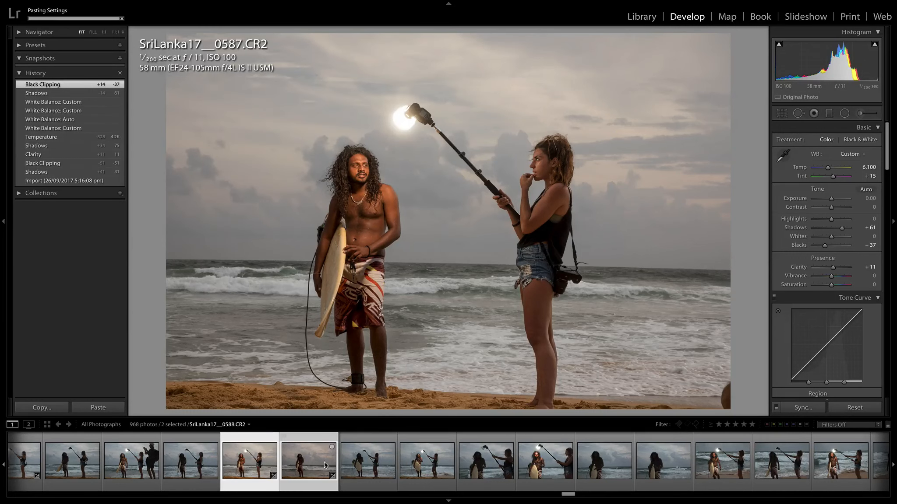
Compare the two synchronized photos 0587 and 0588 for matching color, tone and framing.
left_click(263, 438)
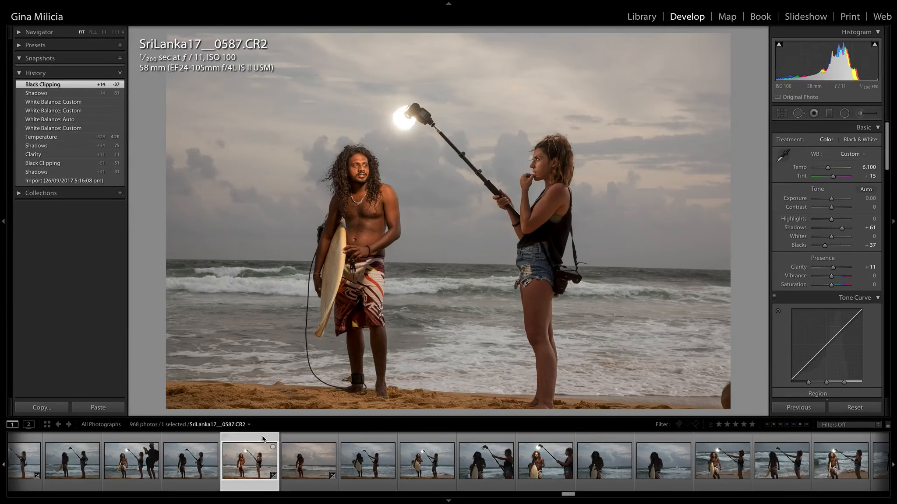
left_click(300, 440)
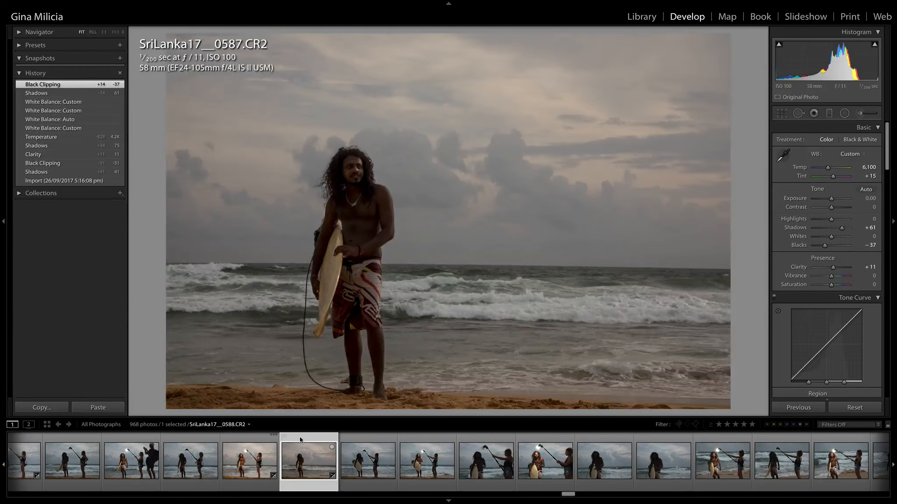
left_click(259, 436)
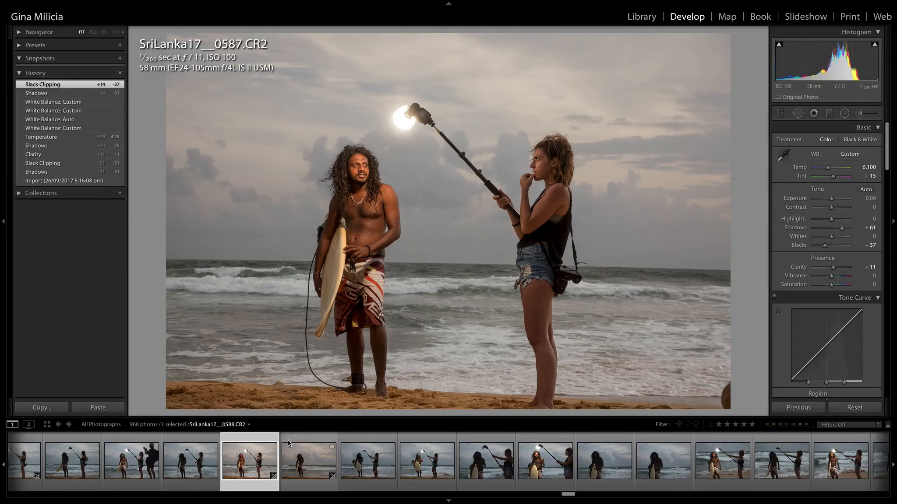
left_click(300, 443)
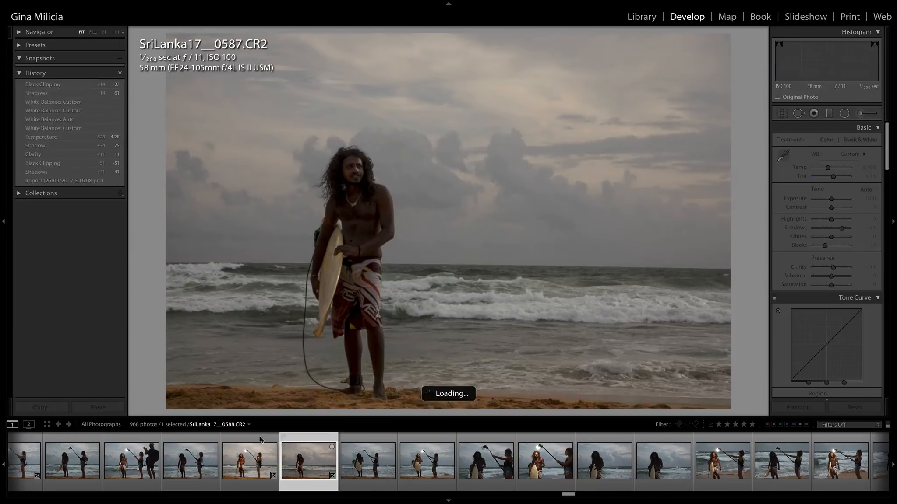
left_click(260, 437)
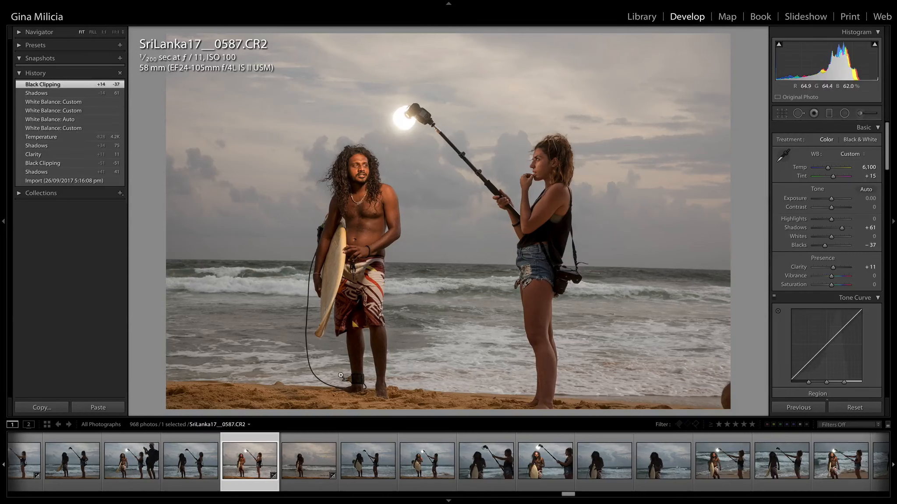
left_click(296, 440)
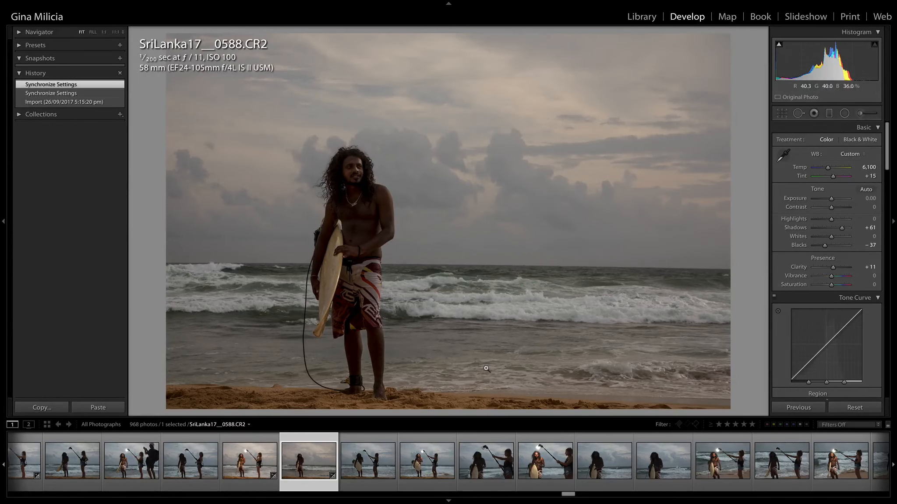
Open SriLanka17__0587.CR2 and SriLanka17__0588.CR2 together as layers of one document in Photoshop.
left_click(273, 438)
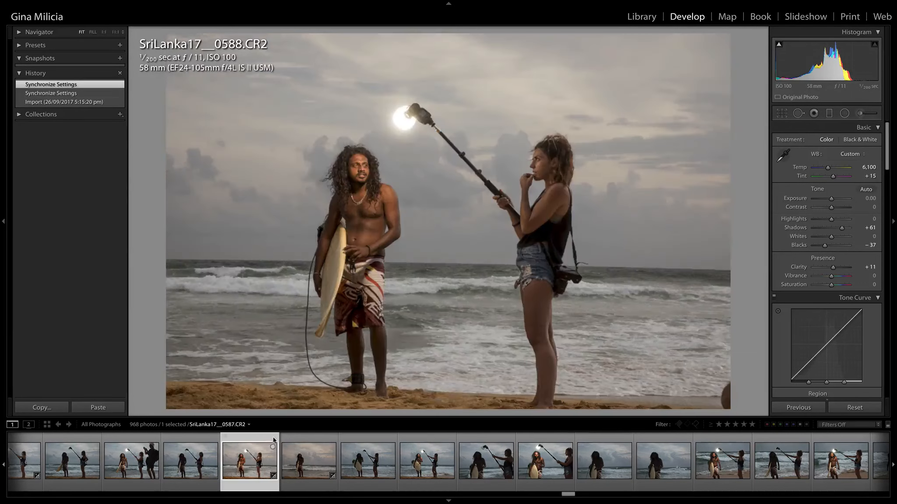
left_click(304, 440, "shift")
right_click(305, 441)
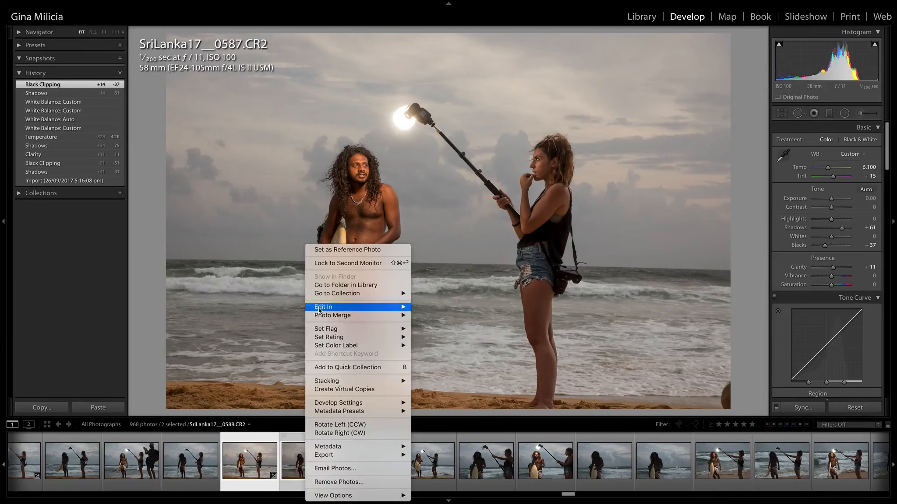
mouse_move(320, 308)
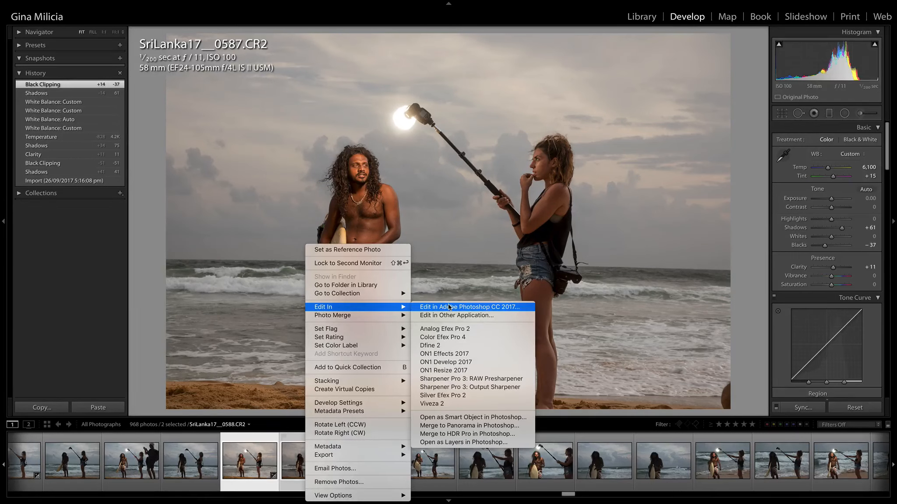
left_click(441, 442)
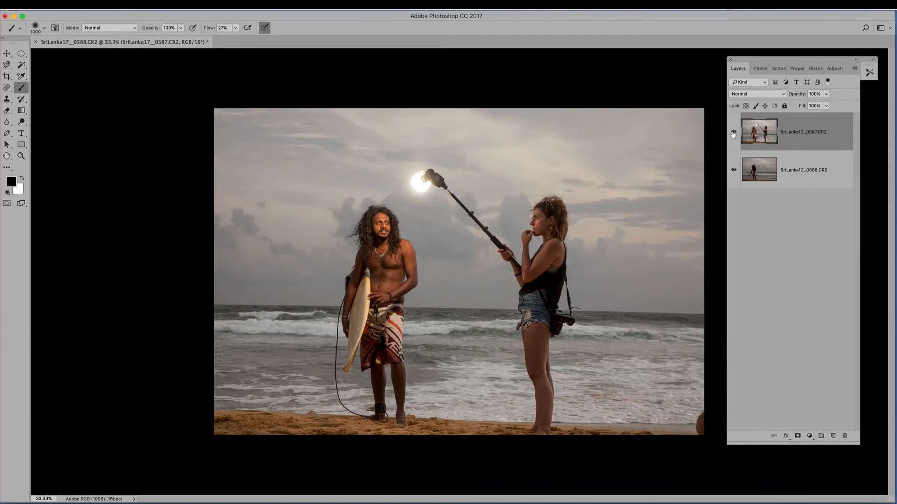
Toggle the visibility of the SriLanka17__0587.CR2 layer repeatedly to compare it with the SriLanka17__0588.CR2 layer beneath.
left_click(733, 133)
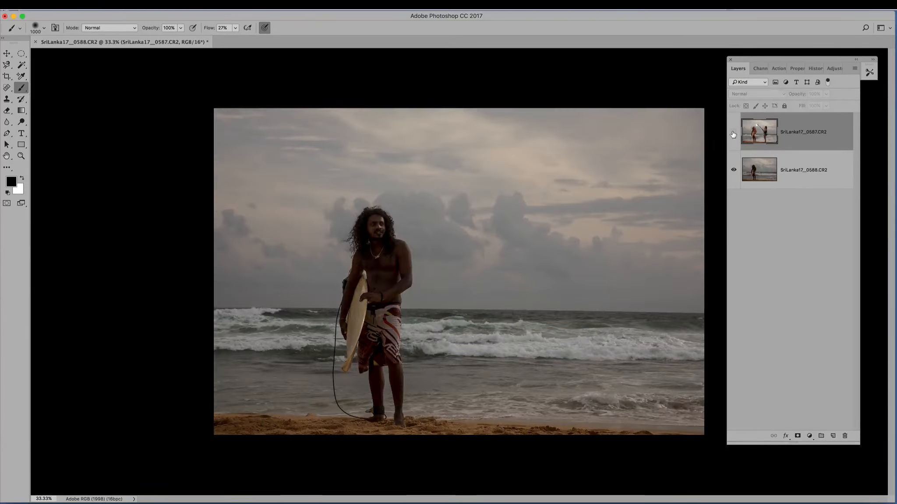
left_click(734, 133)
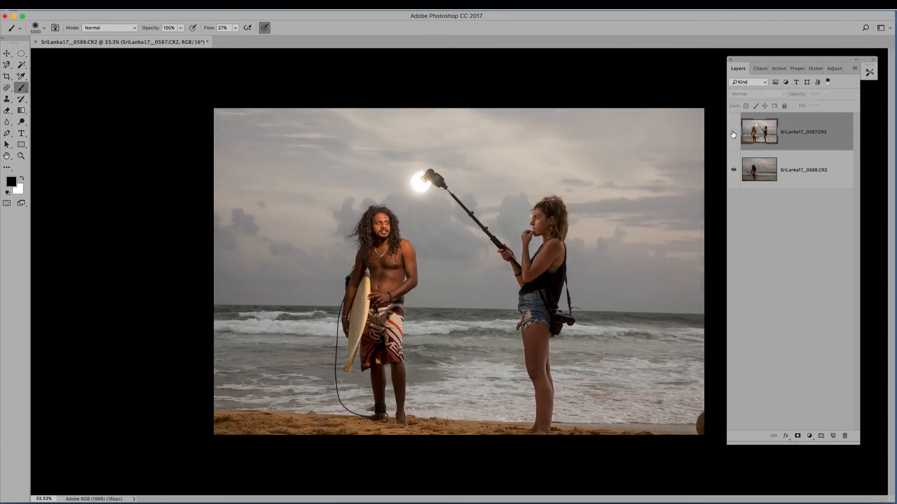
left_click(734, 133)
left_click(733, 133)
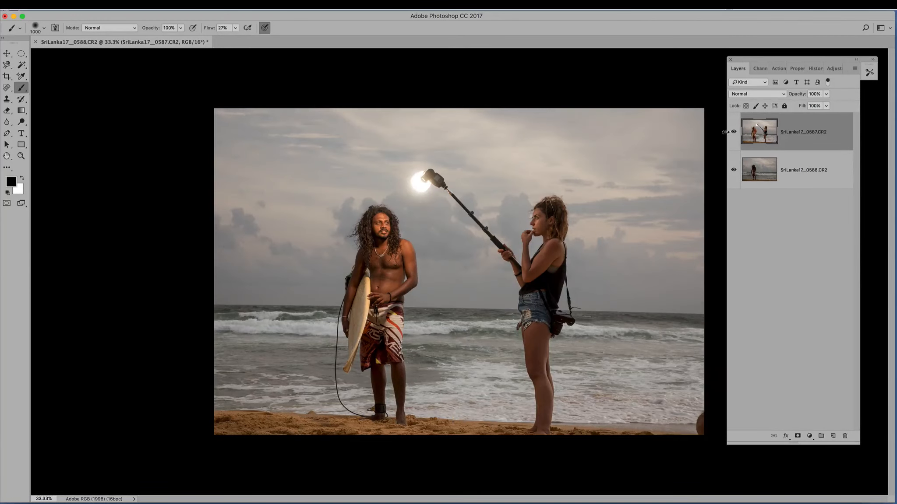
left_click(734, 134)
left_click(734, 133)
left_click(734, 134)
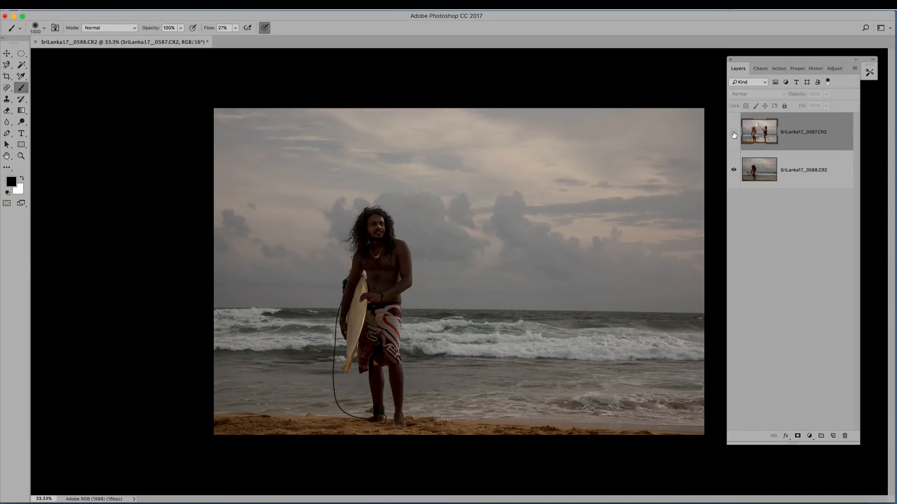
Keep switching the lit-shot layer off and on to examine how the surfer, horizon and sky shift between the two frames.
left_click(734, 133)
left_click(734, 134)
left_click(733, 134)
left_click(734, 134)
left_click(733, 133)
left_click(734, 133)
left_click(734, 133)
left_click(734, 133)
left_click(734, 134)
left_click(734, 133)
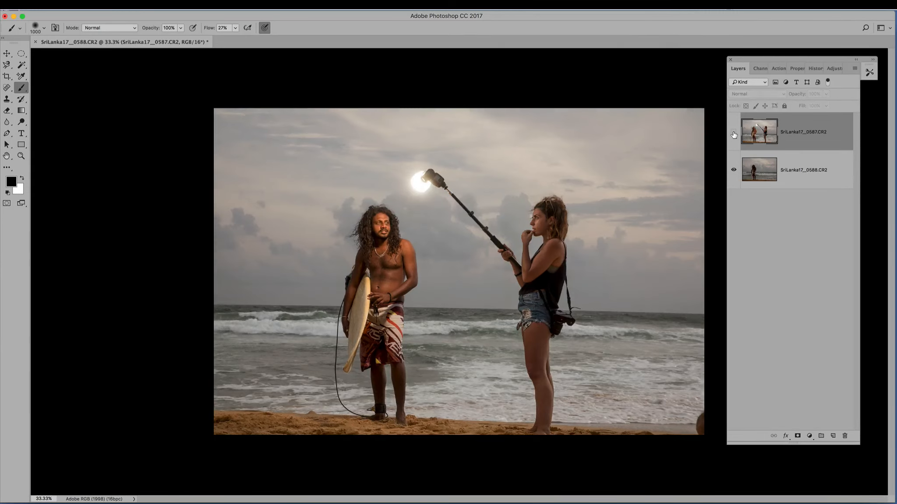
left_click(734, 134)
left_click(733, 134)
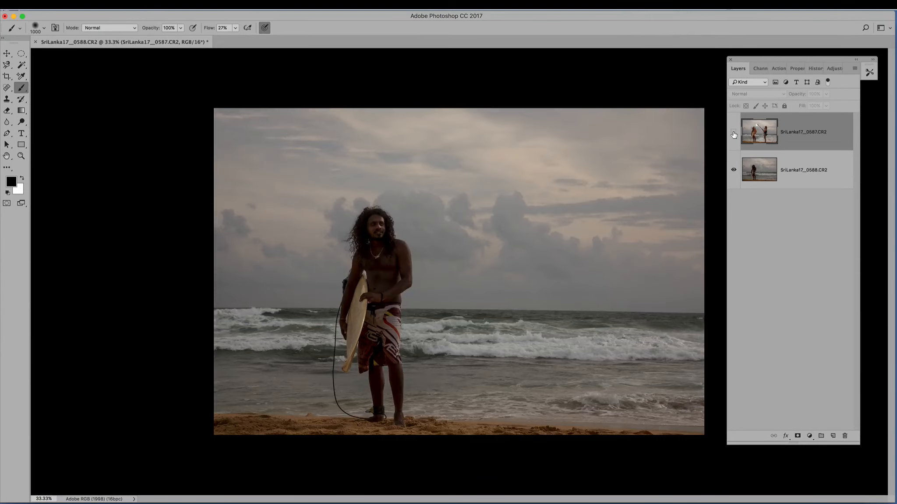
Select both photo layers with the upper one visible and auto-align them using the Auto projection.
left_click(792, 166)
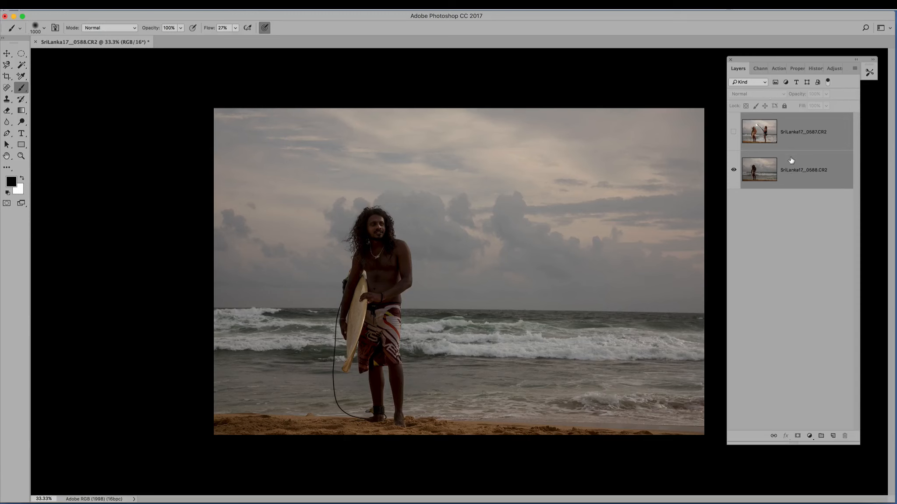
left_click(734, 133)
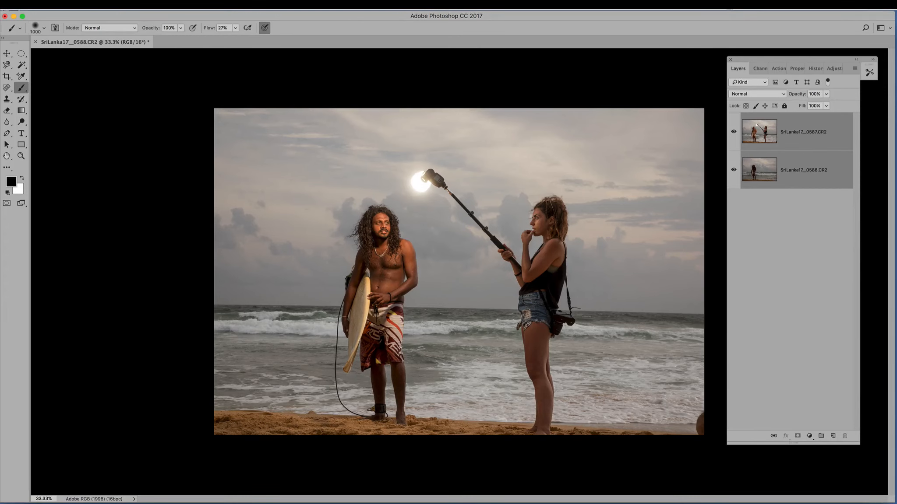
left_click(98, 4)
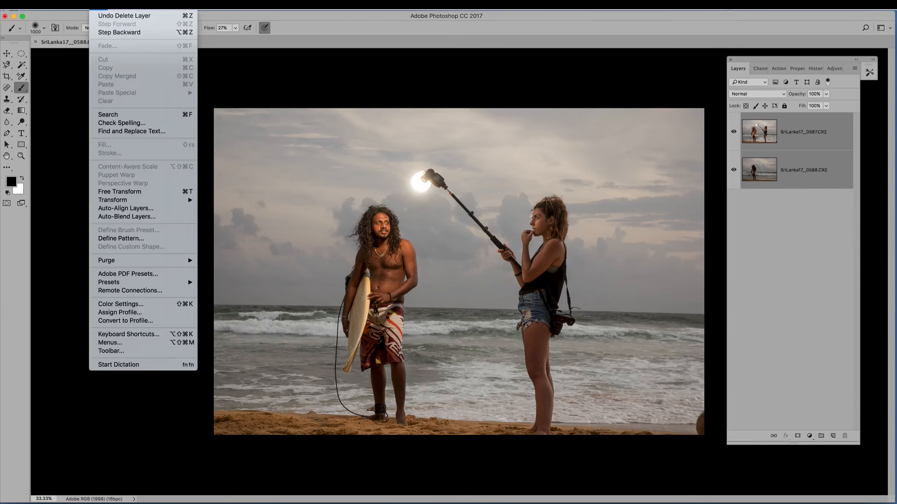
left_click(136, 209)
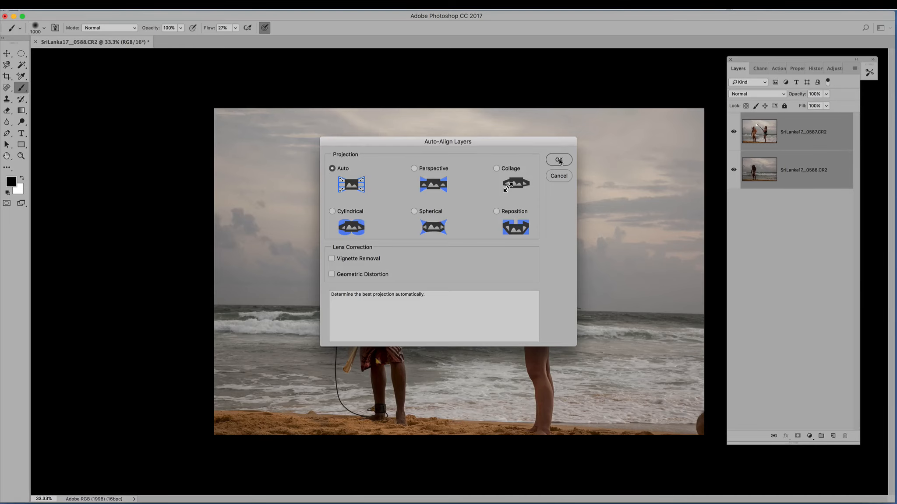
left_click(560, 161)
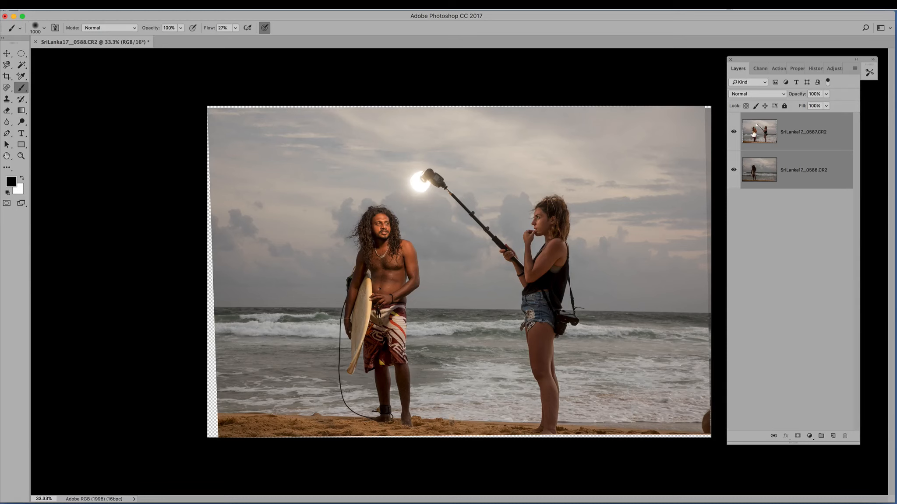
Toggle the upper layer's visibility repeatedly to check how well the surfer and horizon line up after alignment.
left_click(734, 132)
left_click(733, 132)
left_click(734, 133)
left_click(734, 132)
left_click(734, 132)
left_click(734, 132)
left_click(734, 132)
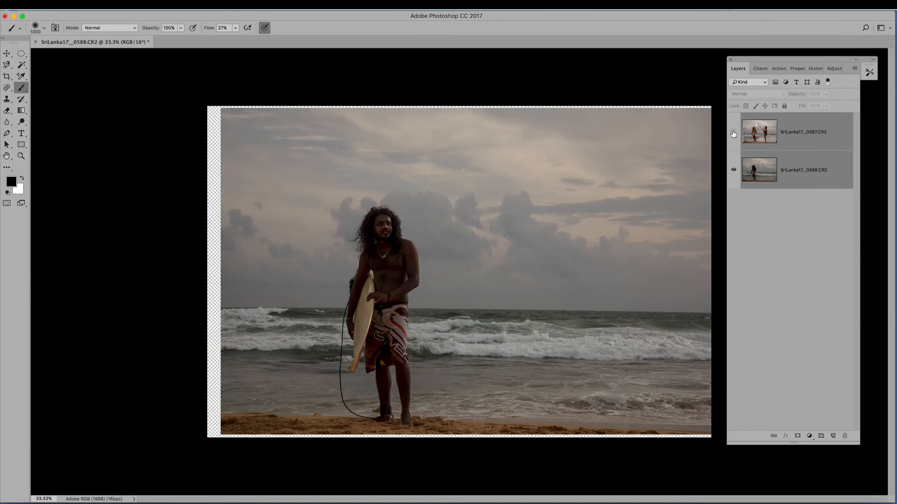
left_click(734, 133)
left_click(734, 133)
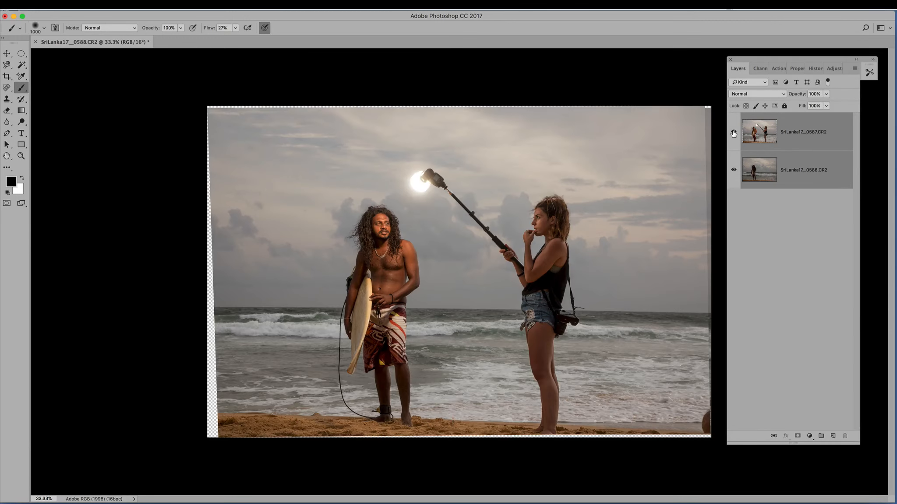
left_click(734, 133)
left_click(734, 133)
left_click(733, 134)
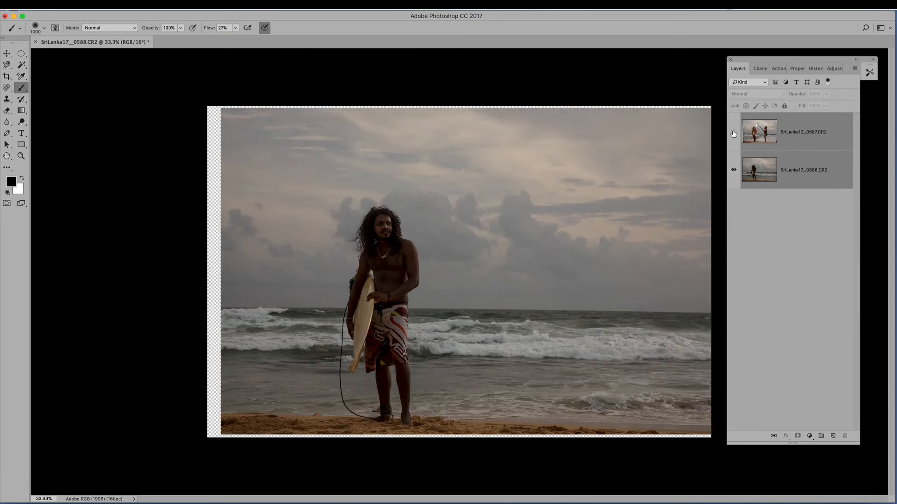
left_click(734, 134)
left_click(733, 133)
left_click(734, 133)
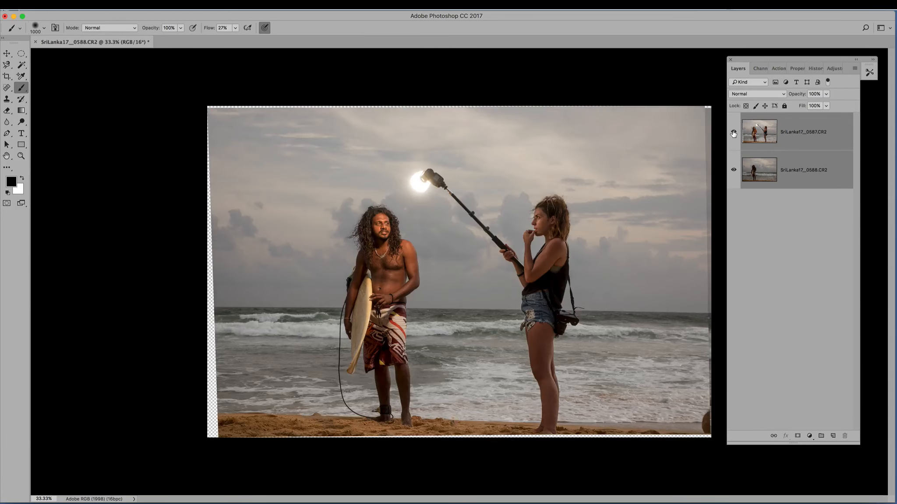
left_click(733, 133)
left_click(733, 134)
Add a layer mask to the SriLanka17__0587.CR2 layer and set the soft 1000 px brush's flow to 35%.
left_click(805, 141)
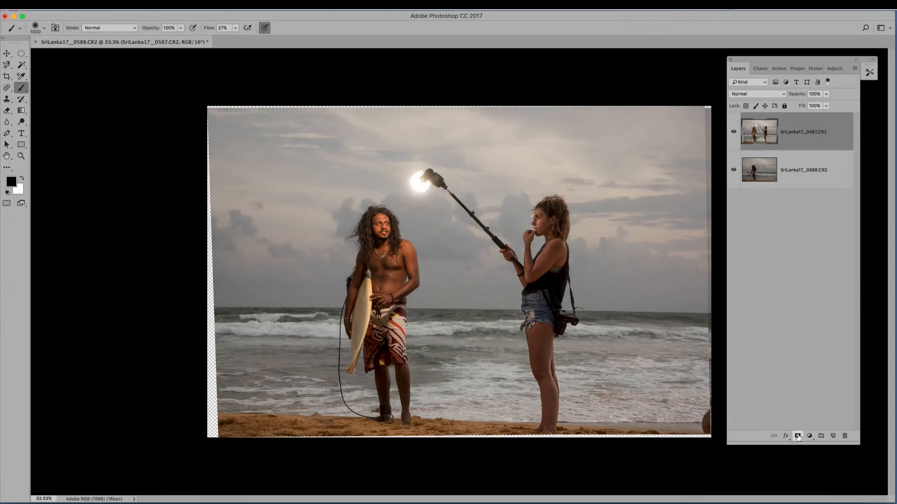
left_click(797, 436)
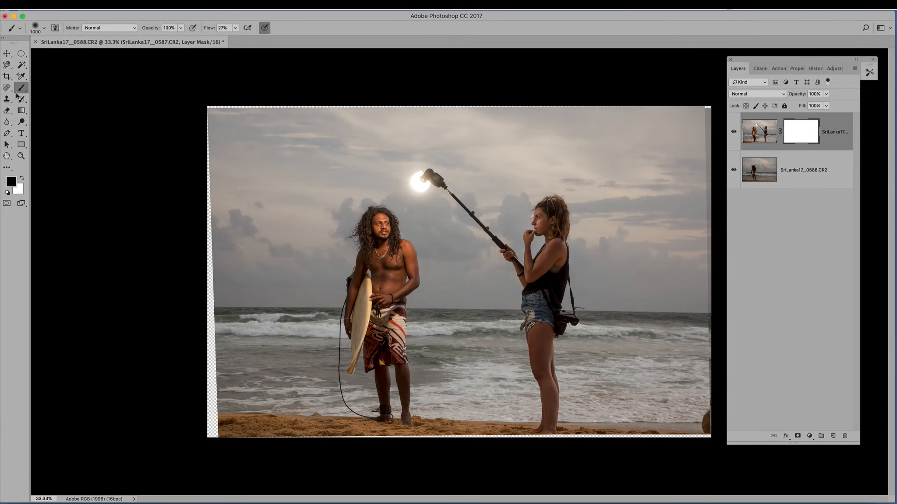
left_click(45, 27)
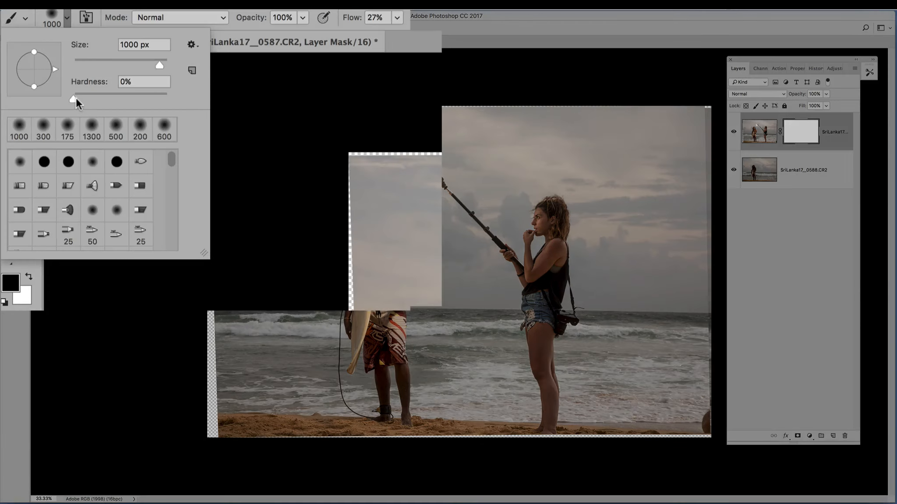
left_click(57, 14)
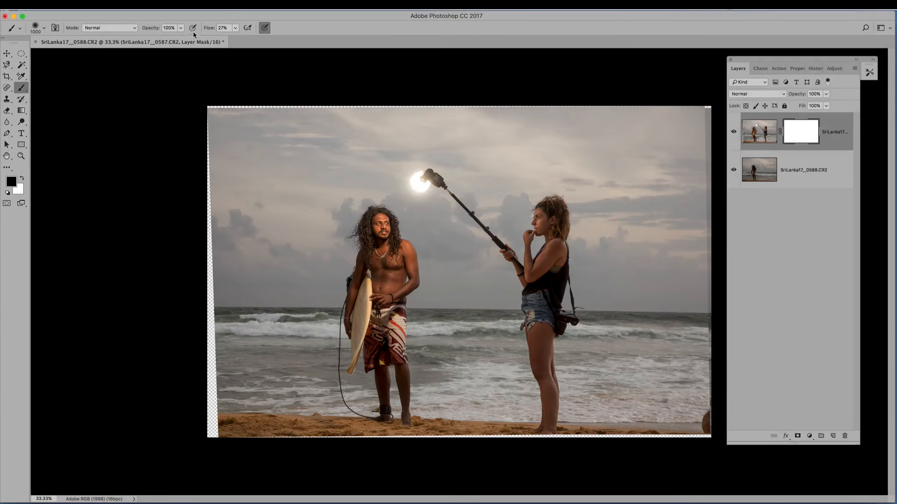
left_click(235, 28)
Paint black on the mask over the light, pole and the assistant down to her thighs, enlarging the brush to 1400 px.
left_click(561, 214)
mouse_move(561, 215)
left_mouse_down()
mouse_move(545, 227)
mouse_move(551, 210)
mouse_move(547, 265)
mouse_move(523, 267)
mouse_move(494, 239)
mouse_move(568, 256)
mouse_move(495, 234)
mouse_move(455, 186)
mouse_move(432, 176)
mouse_move(415, 183)
left_mouse_up()
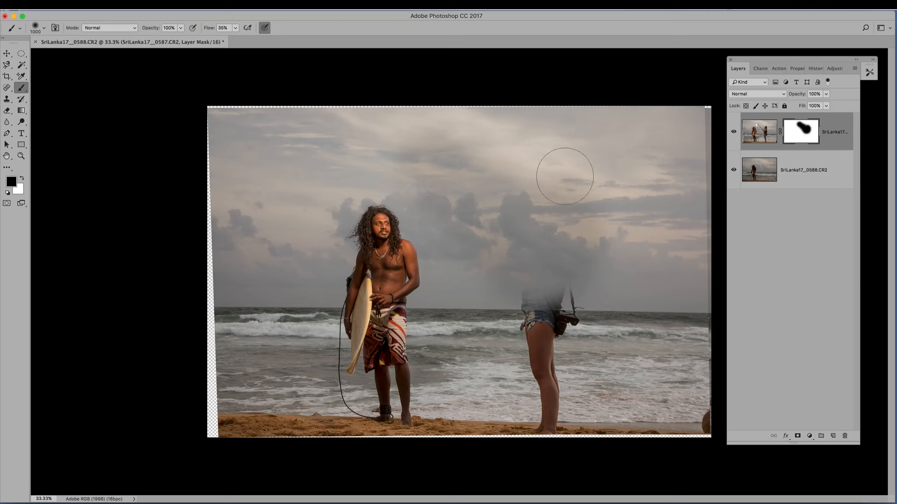
key("bracketright")
key("bracketright")
key("bracketright")
key("bracketright")
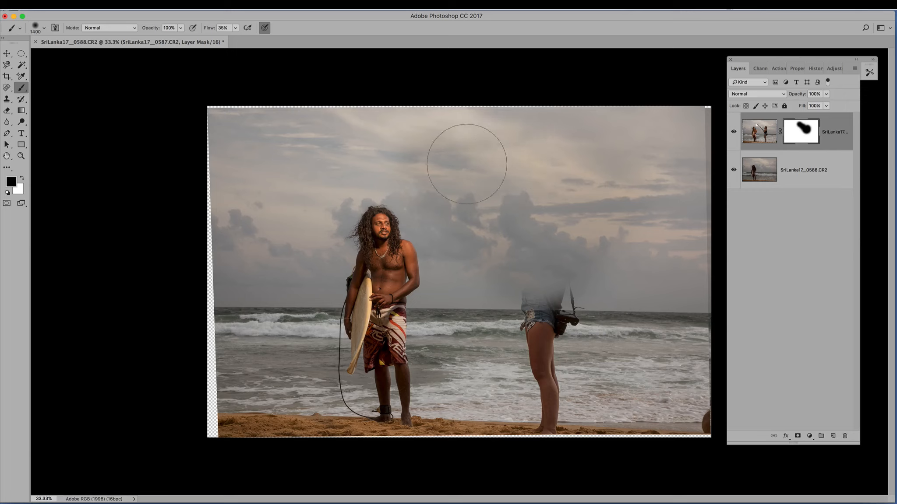
mouse_move(568, 229)
left_mouse_down()
mouse_move(593, 226)
mouse_move(614, 202)
mouse_move(597, 173)
mouse_move(540, 171)
left_mouse_up()
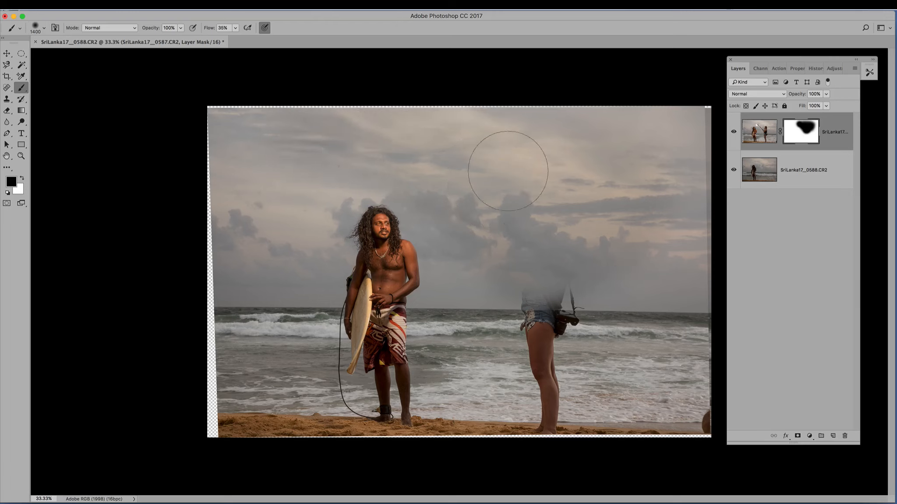
mouse_move(593, 230)
left_mouse_down()
mouse_move(563, 240)
mouse_move(586, 242)
mouse_move(572, 229)
mouse_move(547, 243)
mouse_move(552, 268)
mouse_move(574, 261)
mouse_move(576, 233)
left_mouse_up()
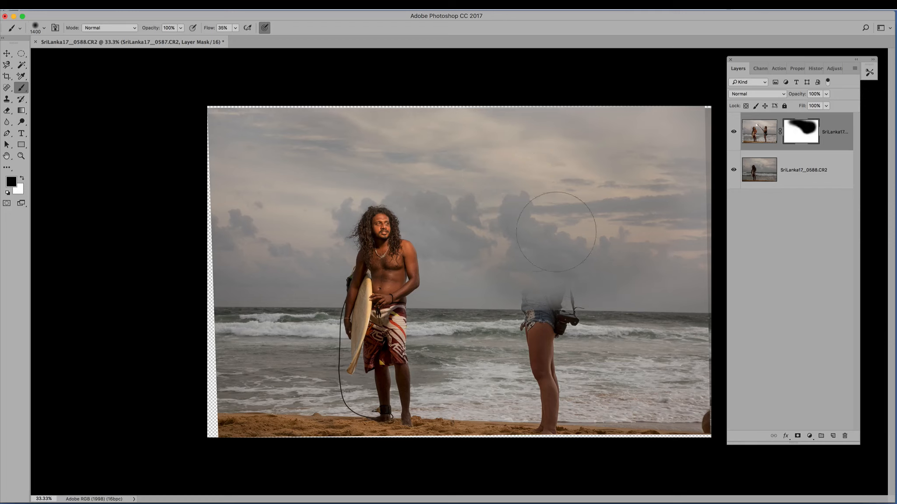
mouse_move(538, 275)
left_mouse_down()
mouse_move(558, 287)
mouse_move(546, 302)
mouse_move(579, 288)
left_mouse_up()
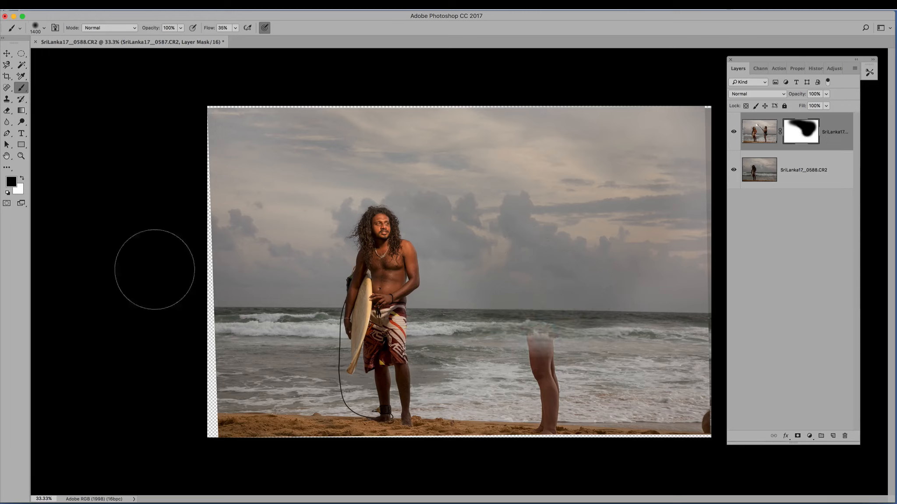
Paint white on the mask to bring the assistant's hips and torso back, and return the foreground color to black.
left_click(22, 178)
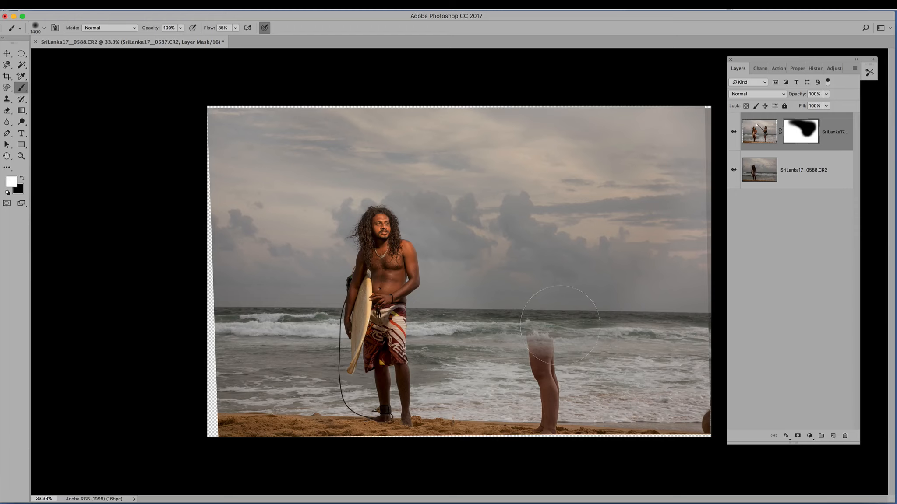
mouse_move(541, 309)
left_mouse_down()
mouse_move(544, 316)
mouse_move(546, 293)
mouse_move(539, 319)
left_mouse_up()
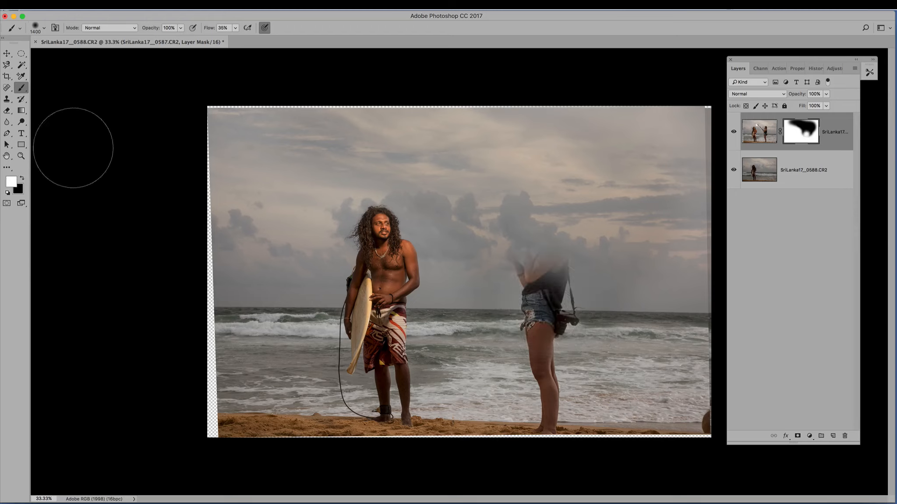
left_click(22, 178)
Paint black on the mask over the assistant's torso and legs down to the sand, reducing the brush to 800 px for her lower legs.
mouse_move(530, 302)
left_mouse_down()
mouse_move(556, 290)
mouse_move(540, 242)
mouse_move(526, 270)
mouse_move(541, 314)
mouse_move(525, 329)
mouse_move(553, 313)
mouse_move(556, 304)
mouse_move(509, 317)
mouse_move(499, 329)
mouse_move(576, 346)
mouse_move(593, 345)
mouse_move(557, 342)
mouse_move(609, 339)
mouse_move(552, 357)
left_mouse_up()
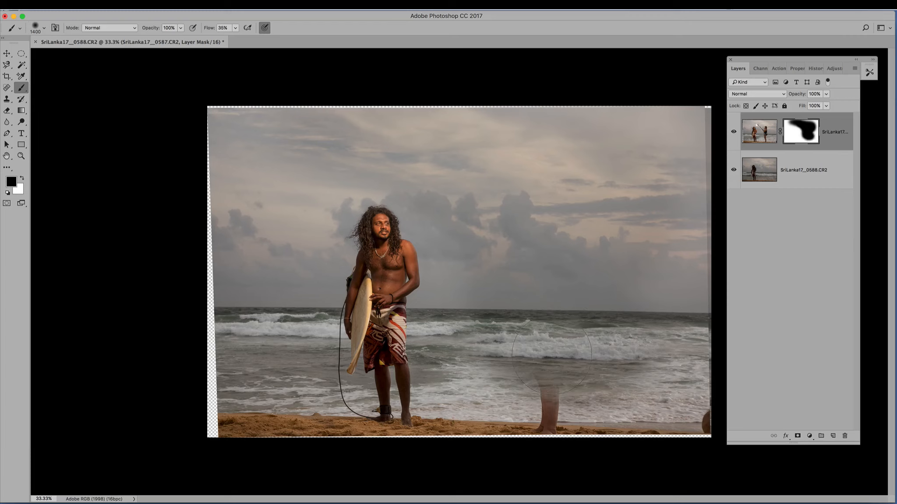
key("bracketleft")
key("bracketleft")
key("bracketleft")
key("bracketleft")
key("bracketleft")
key("bracketleft")
mouse_move(525, 407)
left_mouse_down()
mouse_move(565, 396)
mouse_move(530, 390)
mouse_move(565, 414)
mouse_move(533, 411)
mouse_move(569, 398)
mouse_move(631, 396)
mouse_move(536, 393)
mouse_move(569, 409)
mouse_move(675, 399)
mouse_move(674, 376)
mouse_move(637, 367)
mouse_move(683, 357)
mouse_move(461, 360)
mouse_move(481, 355)
left_mouse_up()
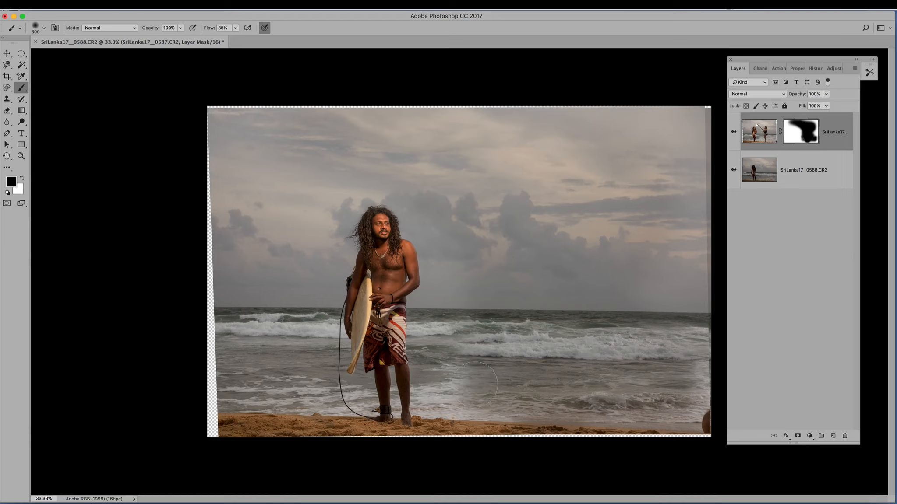
Blend the waves and shallow water beside the surfer by painting black along the mask edge, reducing the brush to 400 px.
mouse_move(475, 384)
left_mouse_down()
mouse_move(458, 385)
mouse_move(559, 404)
left_mouse_up()
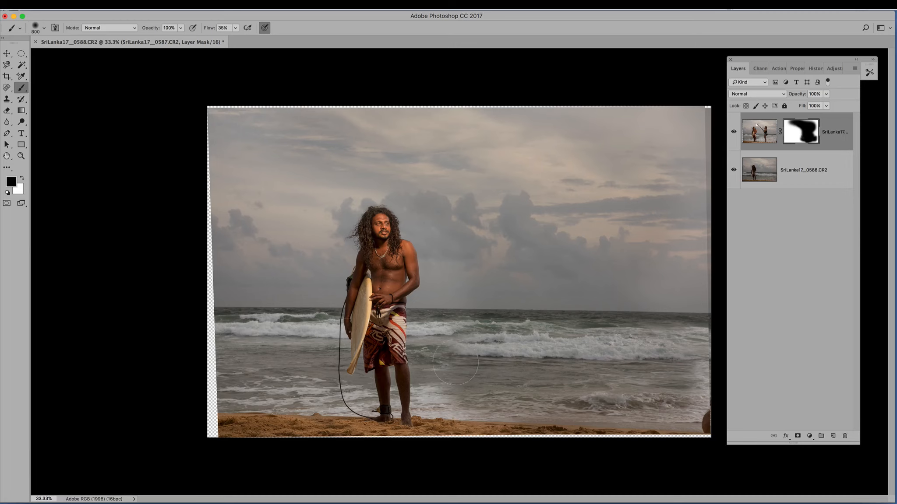
mouse_move(455, 362)
left_mouse_down()
mouse_move(510, 345)
mouse_move(611, 335)
mouse_move(696, 362)
mouse_move(645, 355)
left_mouse_up()
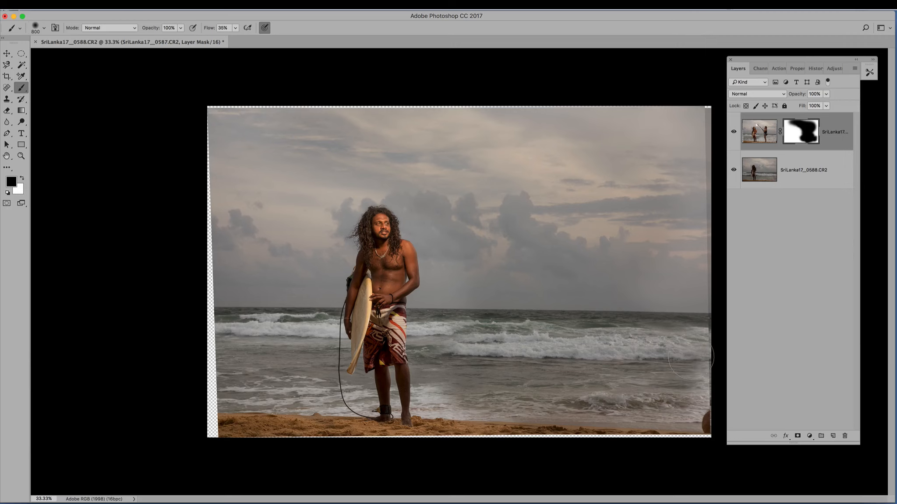
key("bracketleft")
left_click_drag(502, 337, 554, 337)
mouse_move(374, 391)
left_mouse_down()
mouse_move(357, 382)
mouse_move(392, 383)
mouse_move(359, 344)
mouse_move(392, 342)
mouse_move(394, 322)
mouse_move(421, 320)
mouse_move(380, 318)
mouse_move(621, 323)
left_mouse_up()
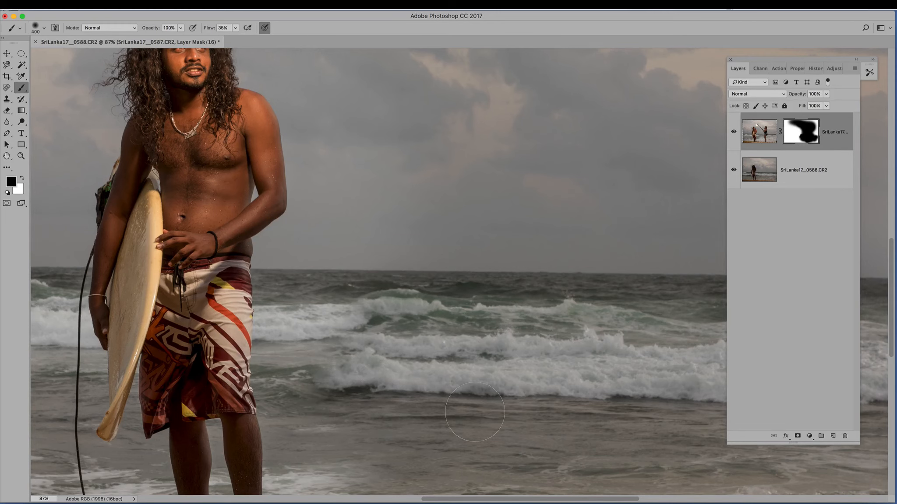
View the whole image and toggle the masked layer to compare the composite with the unlit frame.
scroll(458, 393, "down", 3)
scroll(509, 414, "down", 3)
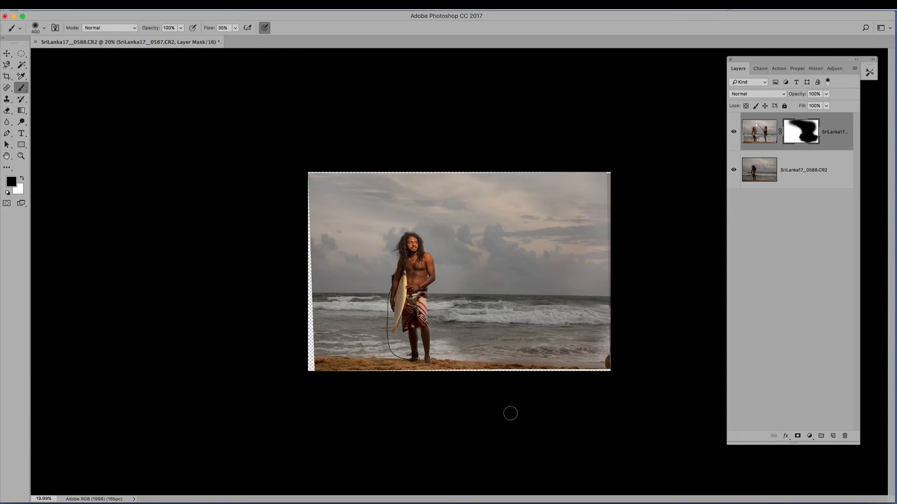
scroll(447, 316, "up", 2)
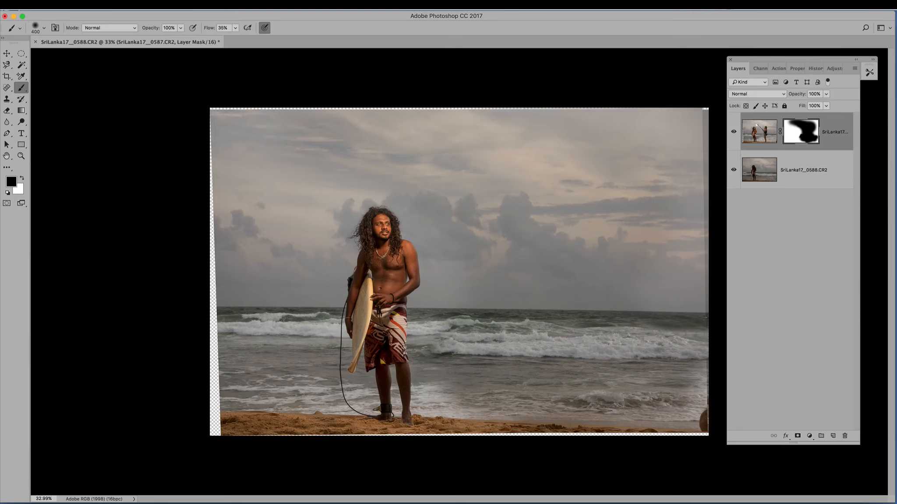
left_click(734, 132)
left_click(734, 131)
left_click(734, 132)
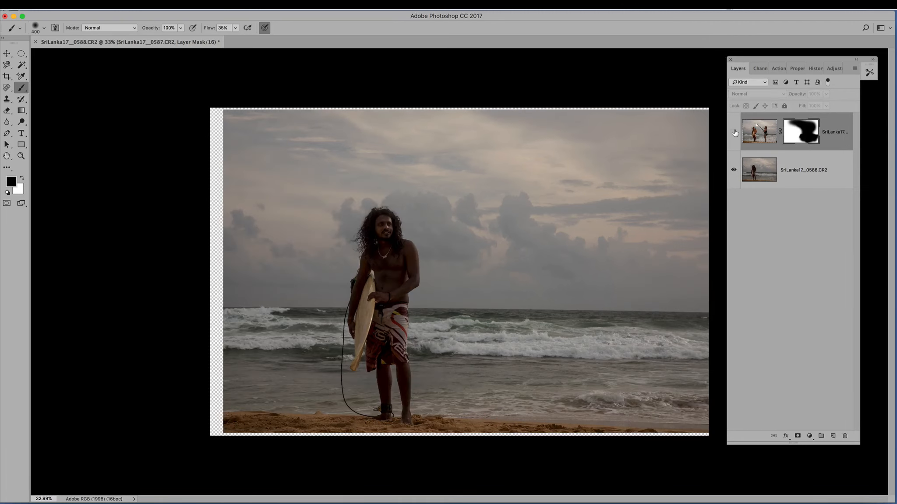
left_click(734, 132)
left_click(733, 132)
left_click(734, 131)
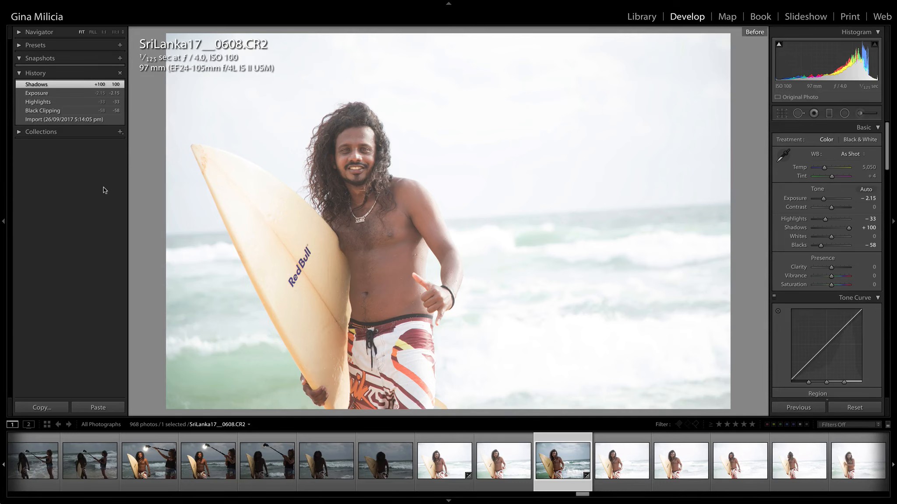
Switch to Lightroom, select the dark surfer photo SriLanka17__0604.CR2 and set its Shadows to +100.
left_click(377, 489)
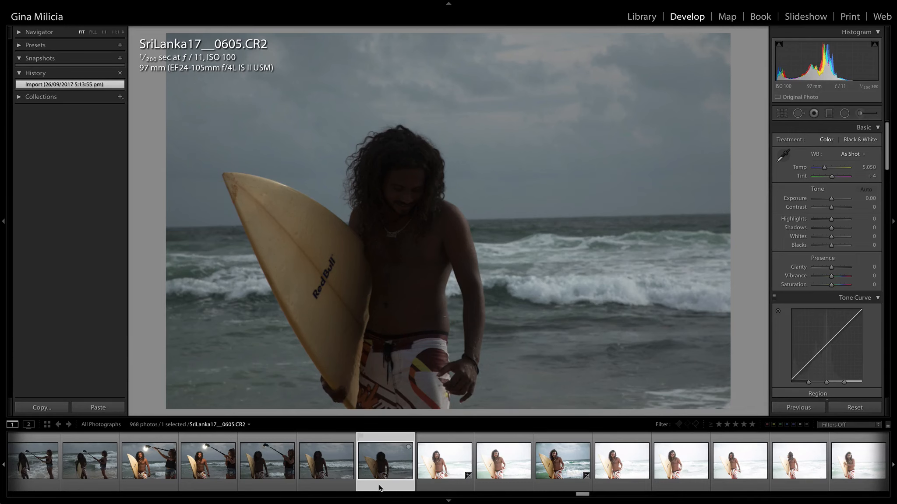
left_click(317, 484)
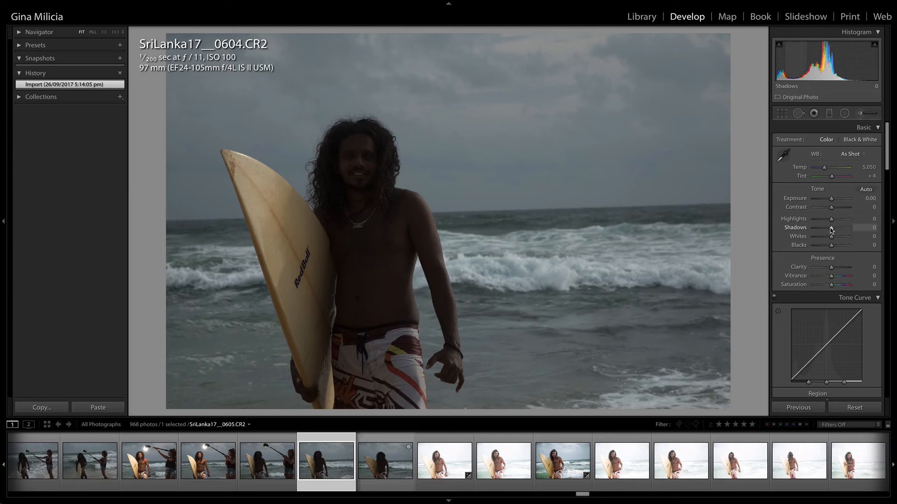
left_click_drag(831, 229, 839, 230)
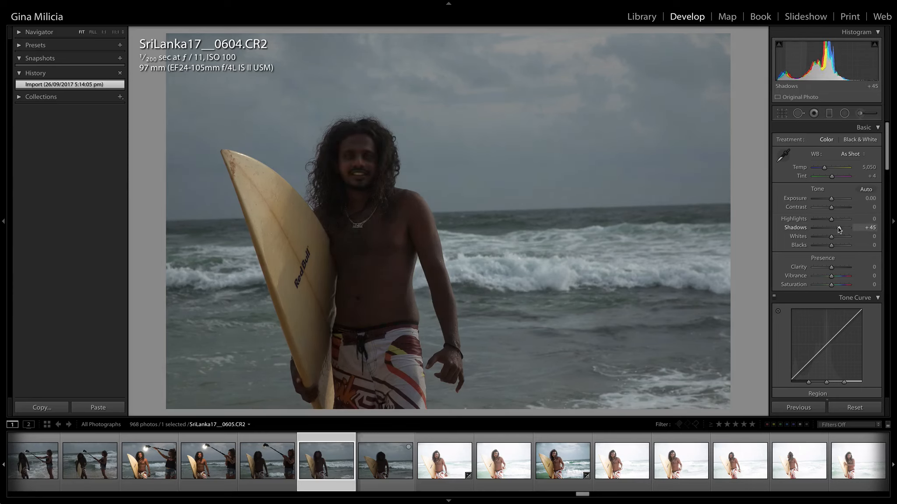
left_click_drag(840, 227, 854, 227)
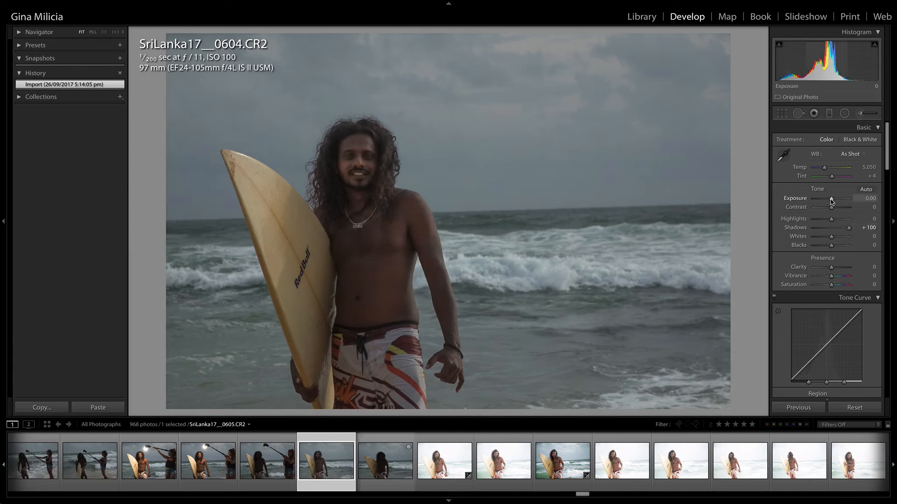
Raise the surfer photo's Exposure to +0.50, inspect his face up close, and increase Exposure further to +0.90.
left_click_drag(831, 199, 833, 201)
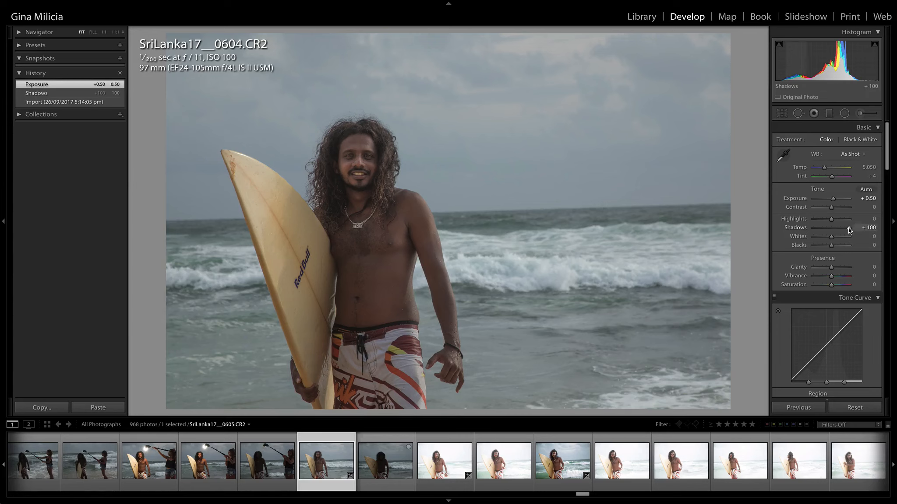
mouse_move(849, 228)
left_mouse_down()
mouse_move(831, 228)
mouse_move(860, 229)
left_mouse_up()
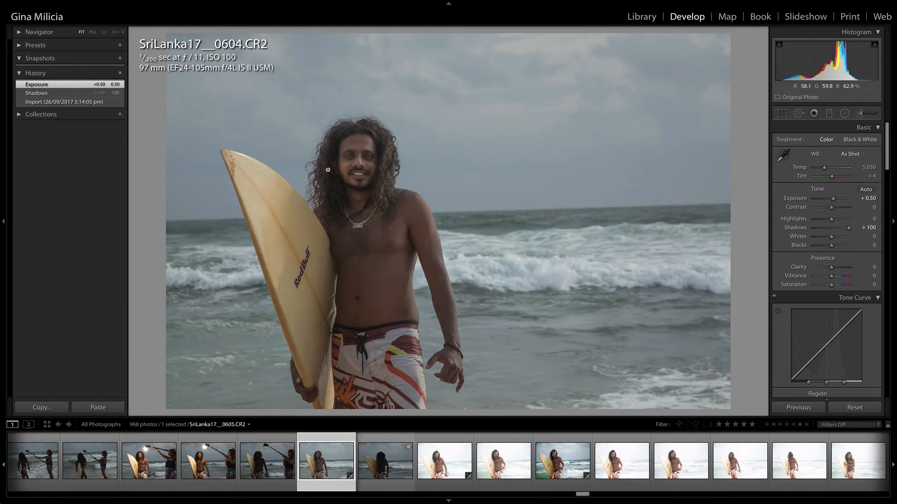
left_click(354, 163)
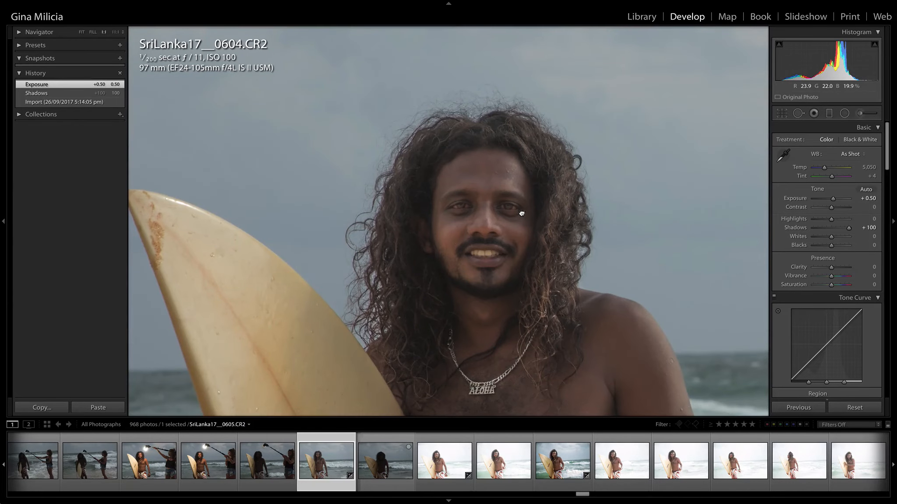
left_click_drag(522, 214, 515, 178)
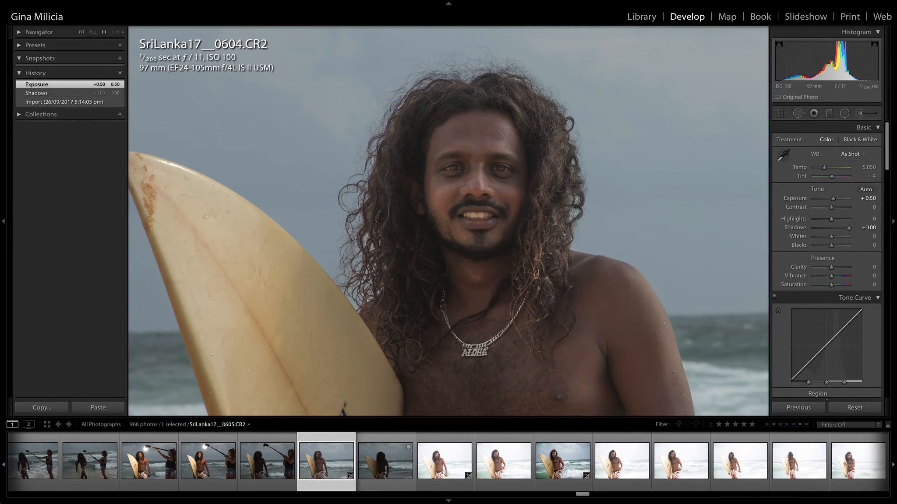
left_click_drag(833, 200, 836, 200)
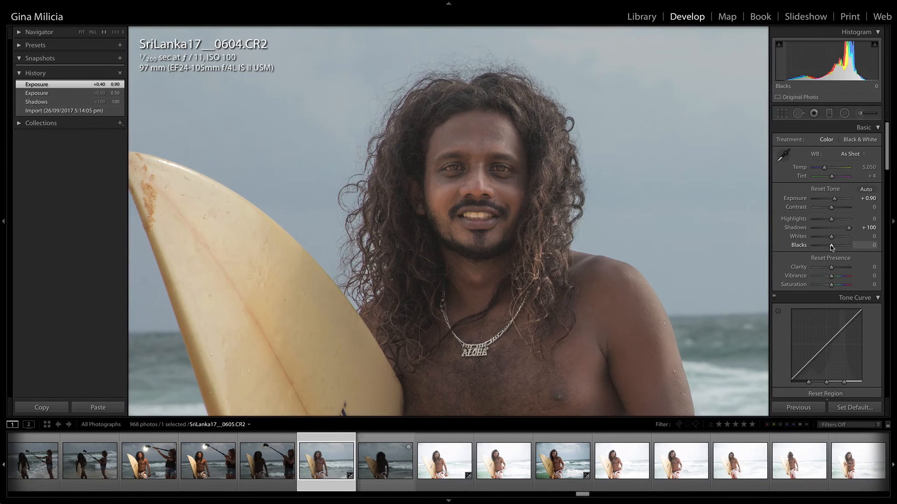
Set Blacks to -56 and Clarity to +25, and compare the whole photo with its unedited version.
left_click_drag(831, 246, 821, 246)
left_click(512, 241)
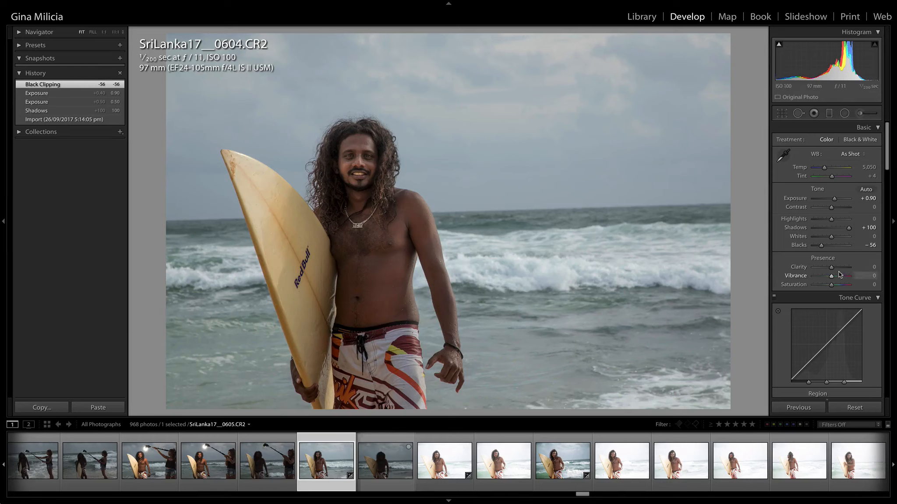
left_click_drag(833, 267, 836, 268)
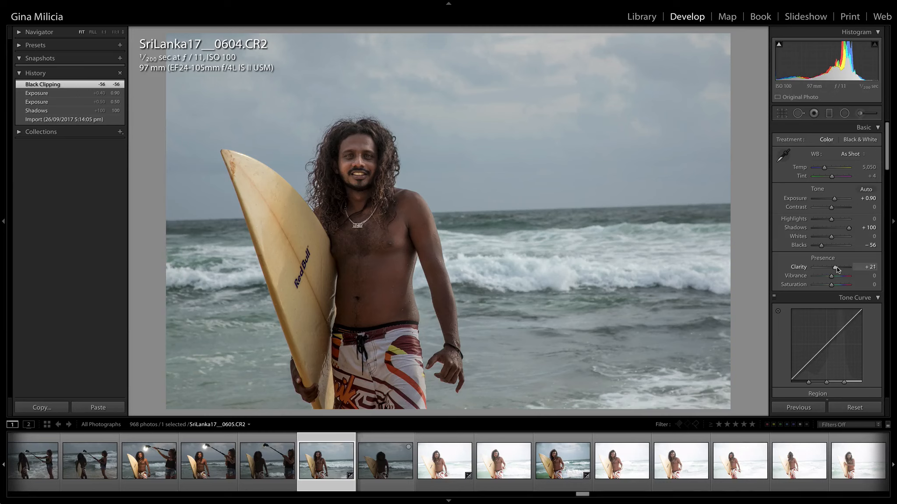
left_click_drag(835, 267, 837, 267)
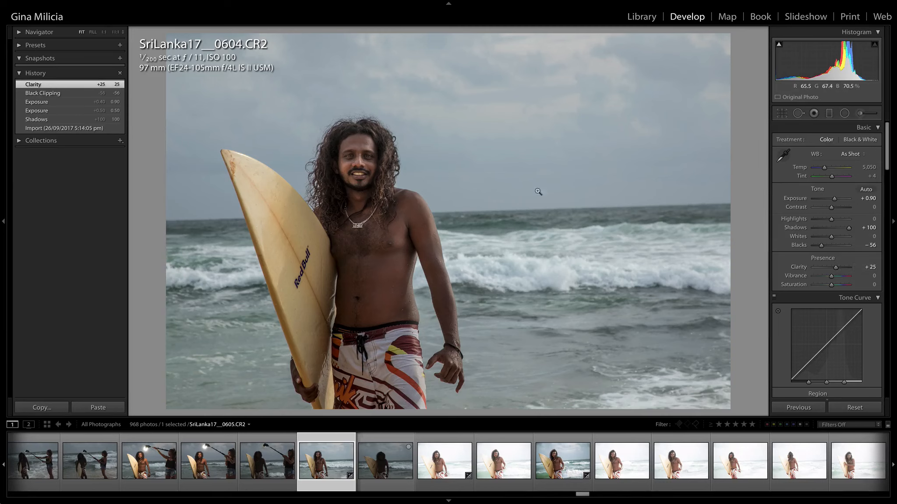
key("backslash")
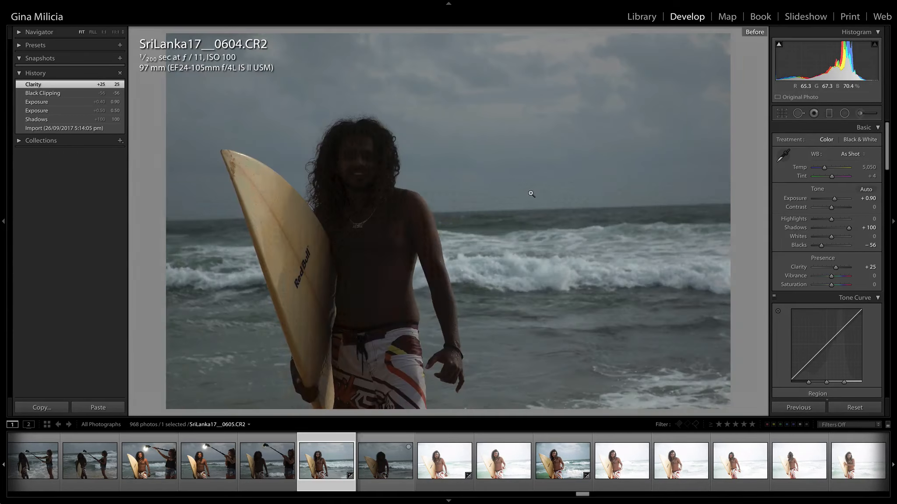
key("backslash")
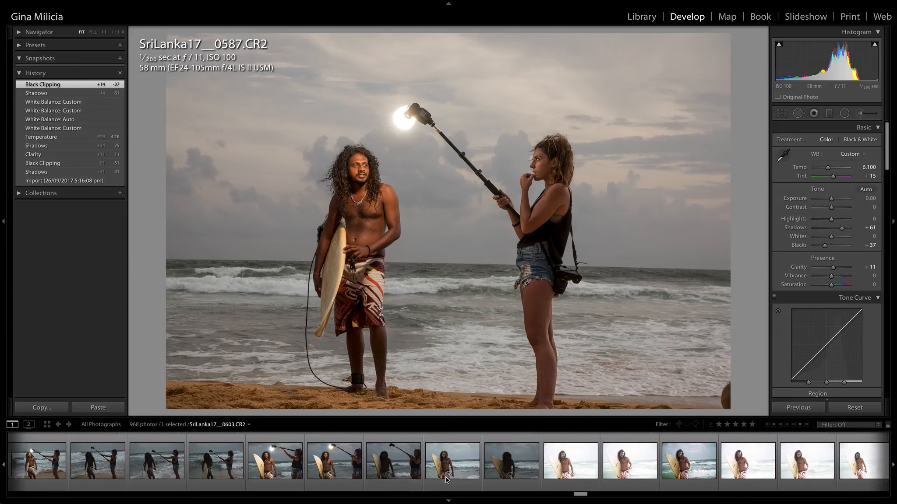
Reselect SriLanka17__0604.CR2 and magnify it to 4:1 to examine the surfer's eyes, skin and mouth for noise.
scroll(446, 477, "down", 2)
left_click(406, 488)
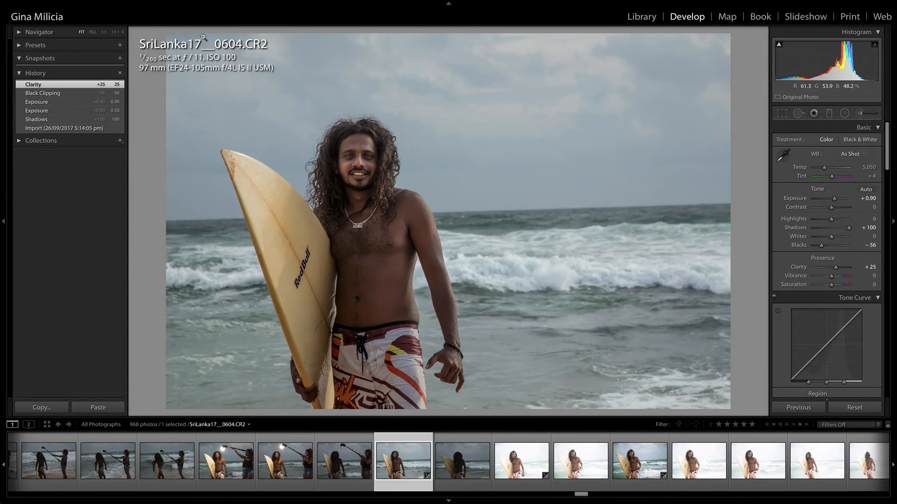
left_click(122, 33)
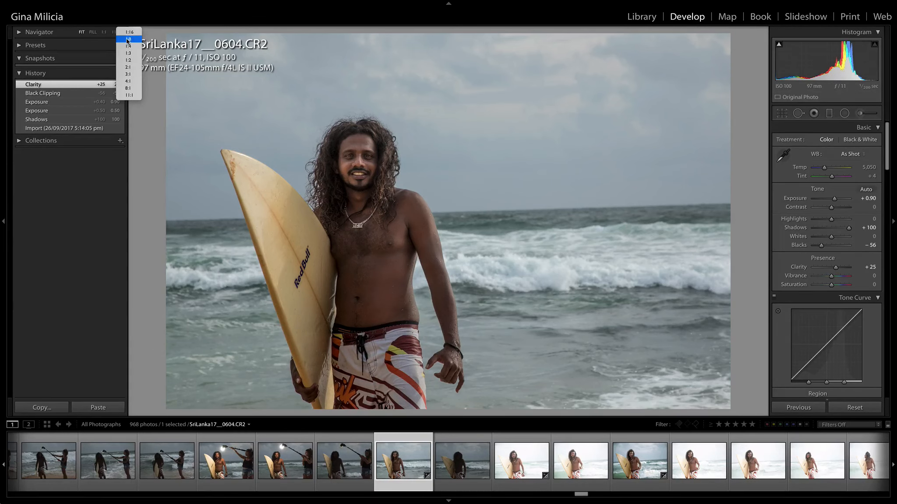
left_click(130, 81)
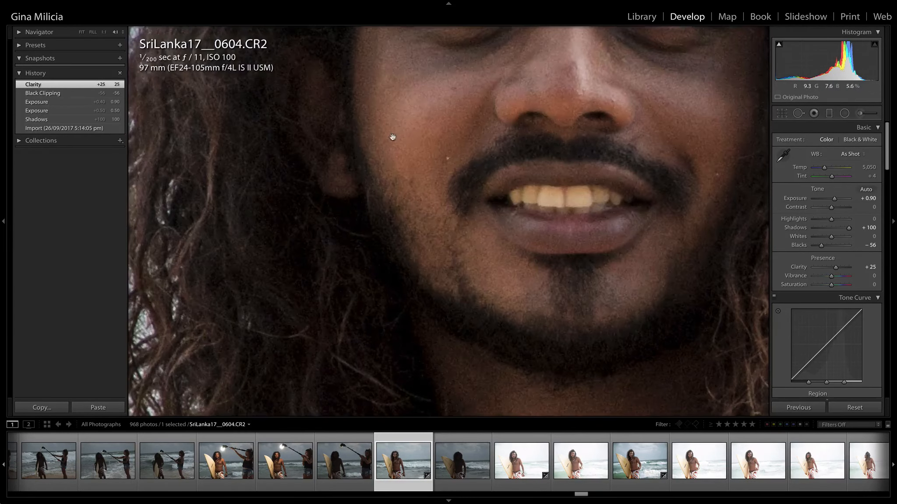
left_click(480, 124)
left_click(357, 151)
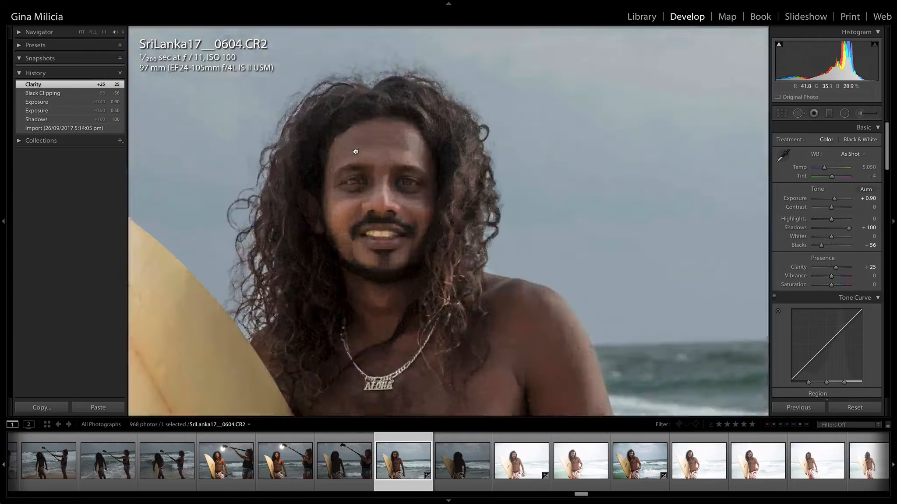
left_click_drag(412, 256, 399, 103)
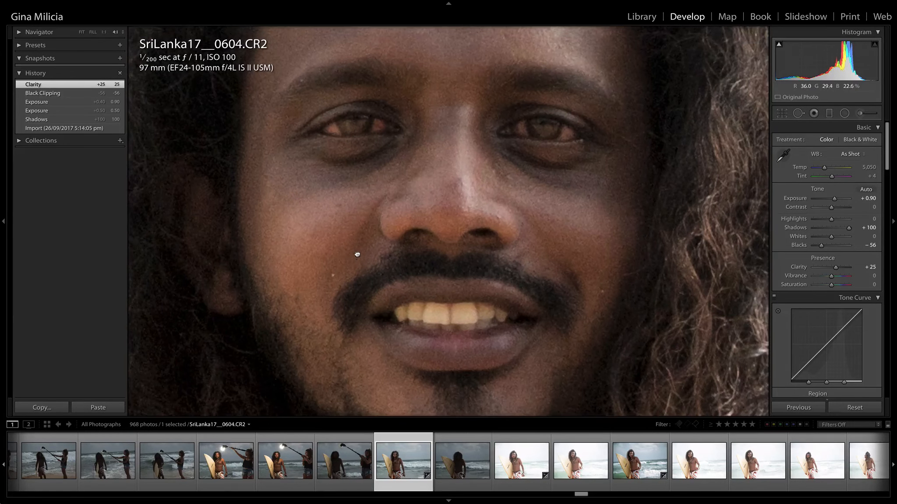
left_click_drag(356, 254, 344, 196)
Set the Color noise reduction of the surfer photo to 100.
scroll(855, 361, "down", 1)
scroll(856, 362, "down", 12)
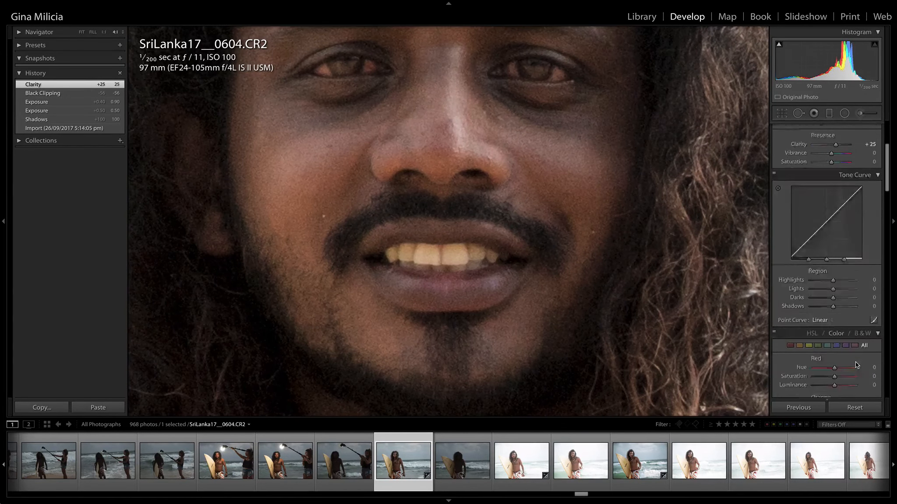
scroll(856, 361, "down", 8)
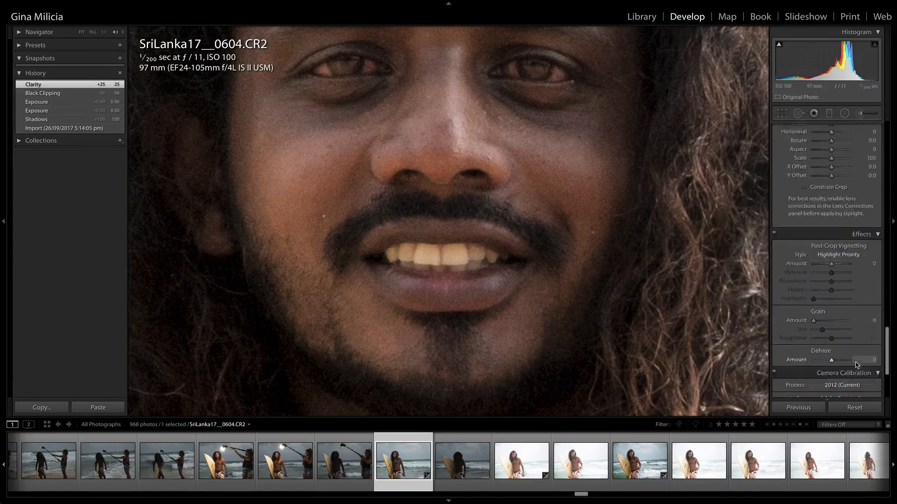
scroll(855, 361, "up", 5)
scroll(855, 362, "up", 1)
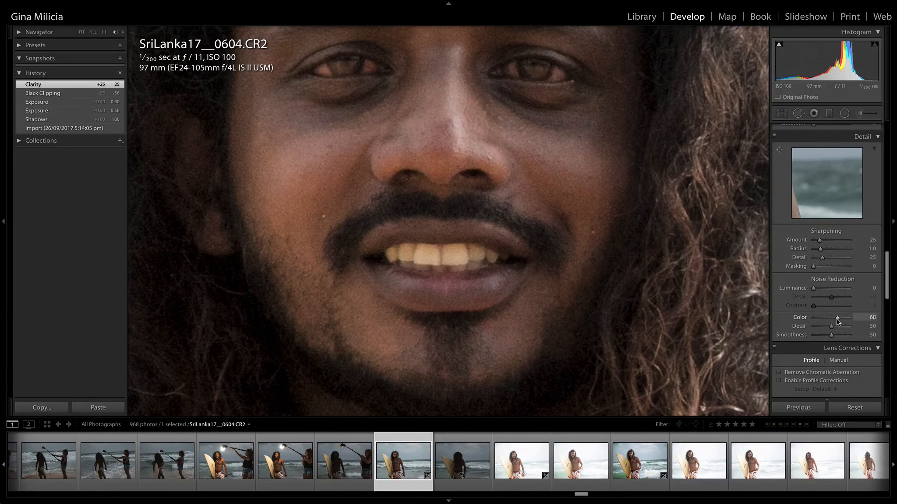
left_click_drag(837, 320, 849, 322)
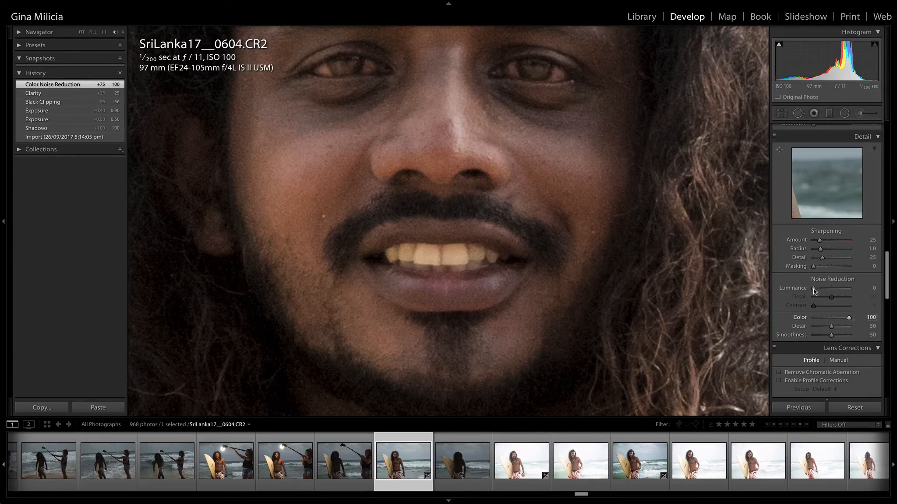
Compare the face with the Detail adjustments off and on, and set Luminance noise reduction to 9.
scroll(786, 232, "up", 2)
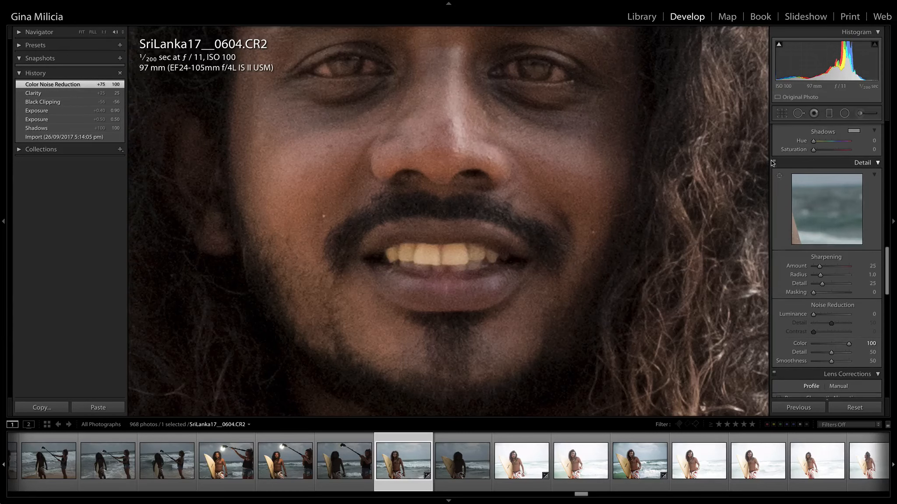
left_click(774, 163)
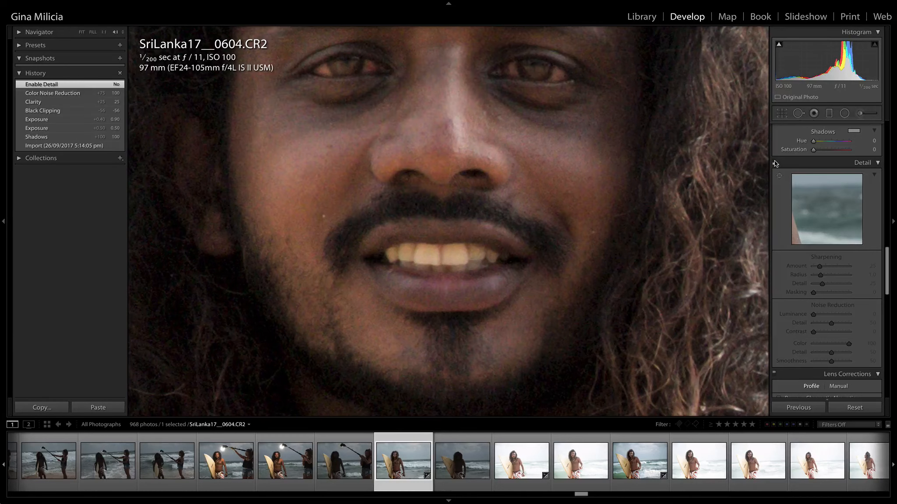
left_click(774, 164)
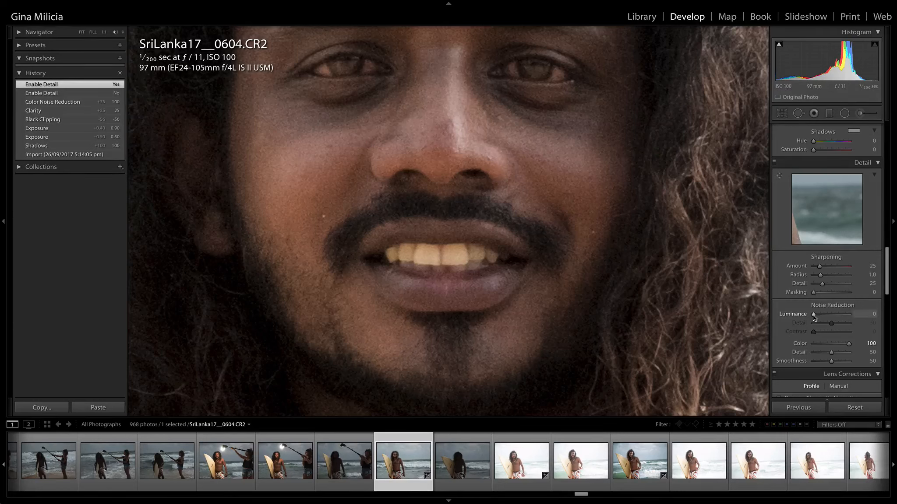
left_click_drag(813, 314, 817, 317)
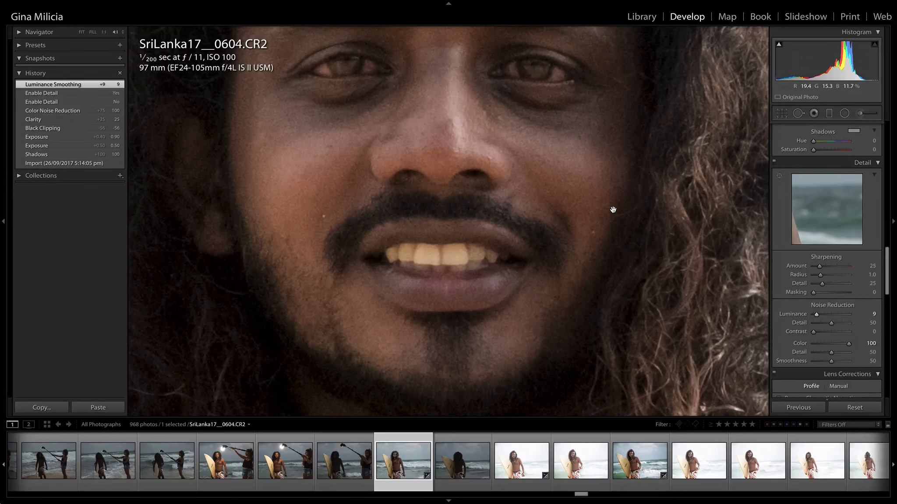
left_click_drag(455, 97, 454, 132)
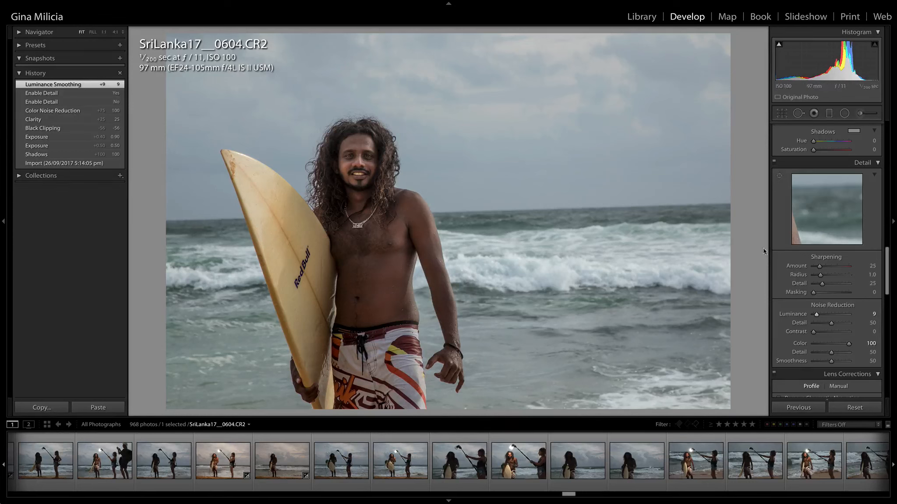
Set Whites to +18 and compare the edited surfer photo with its original.
scroll(805, 226, "up", 5)
scroll(805, 227, "up", 10)
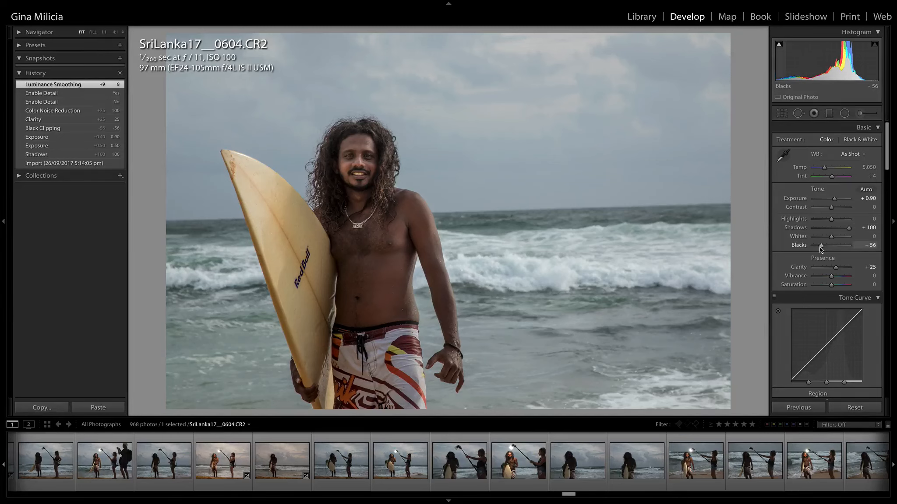
left_click_drag(831, 239, 835, 240)
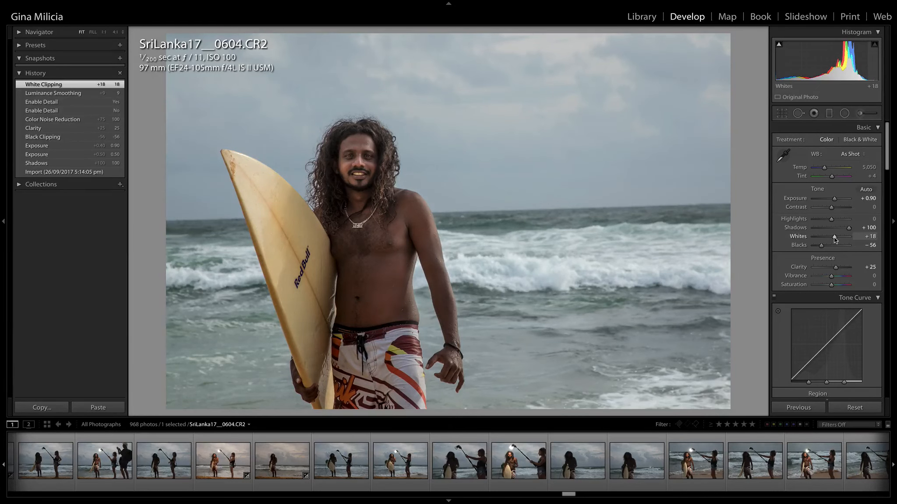
key("backslash")
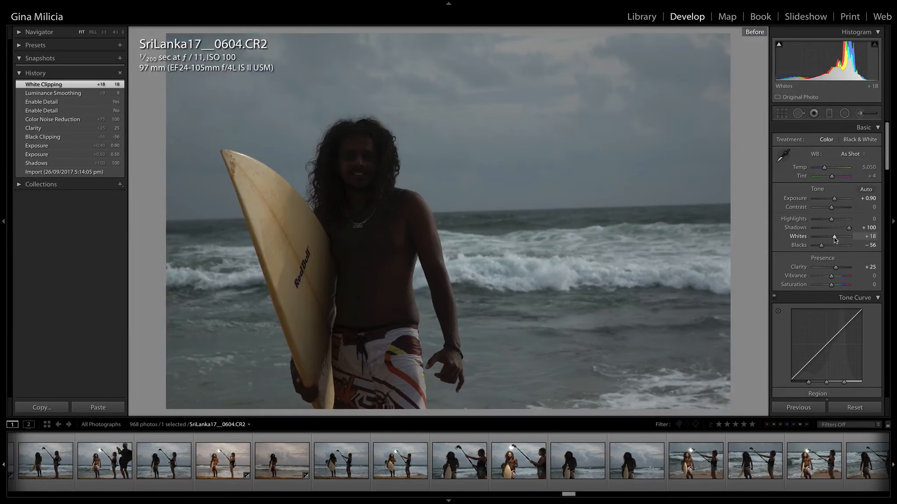
key("backslash")
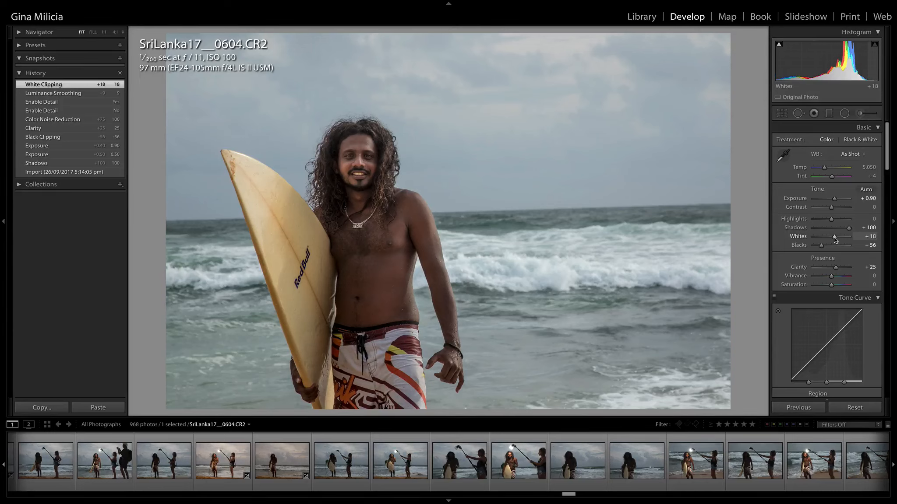
Open the overexposed shot SriLanka17__0608.CR2, view its unedited version, and return to SriLanka17__0604.CR2 for comparison.
scroll(661, 458, "down", 10)
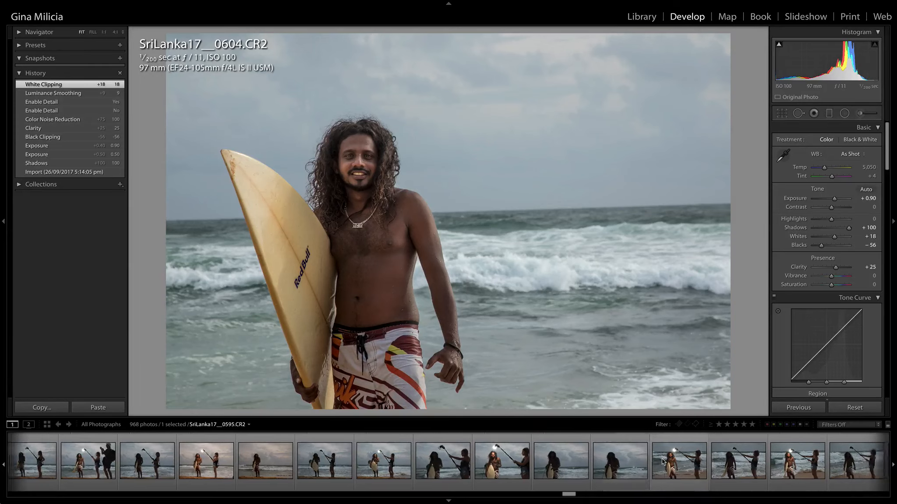
scroll(662, 459, "up", 5)
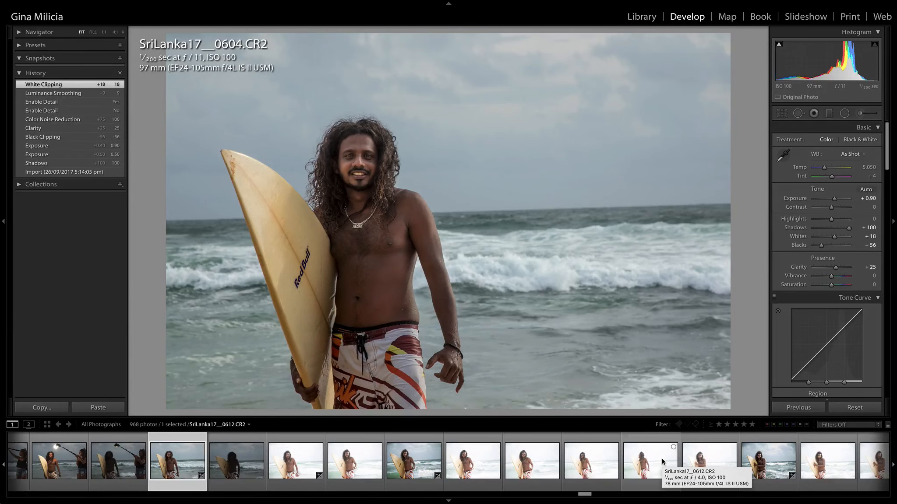
scroll(662, 462, "up", 2)
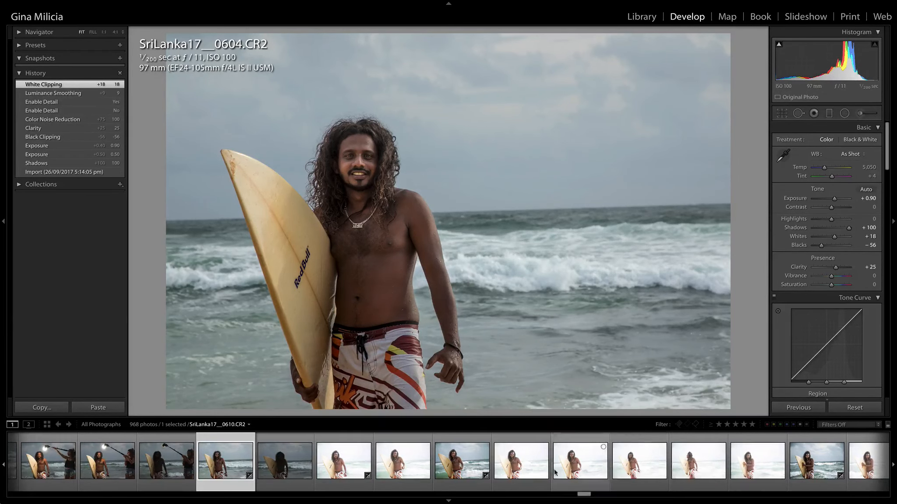
scroll(420, 479, "down", 1)
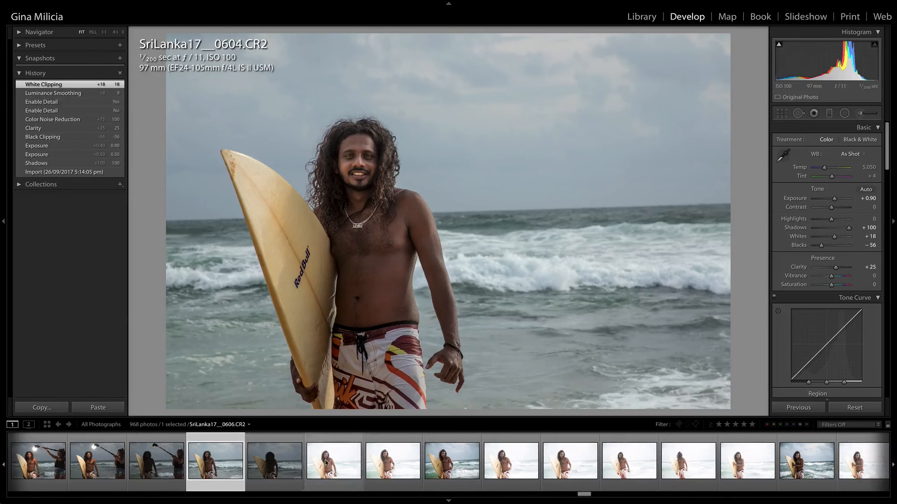
left_click(465, 489)
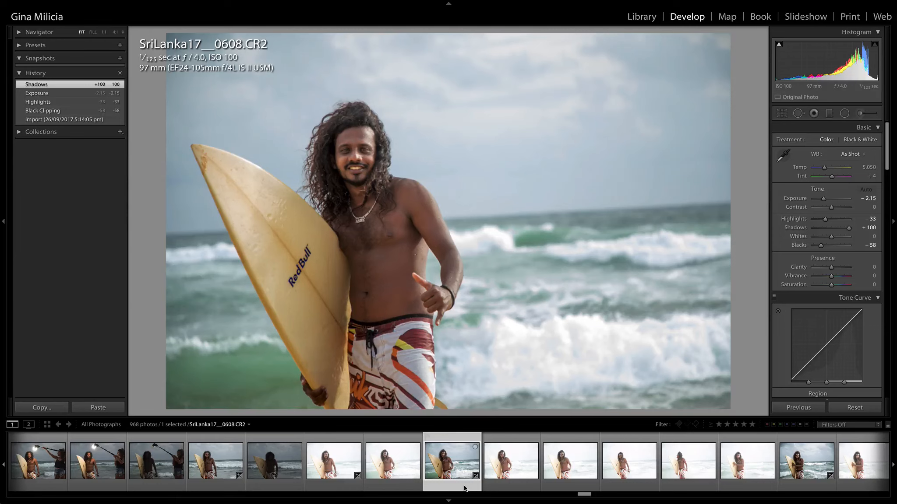
key("backslash")
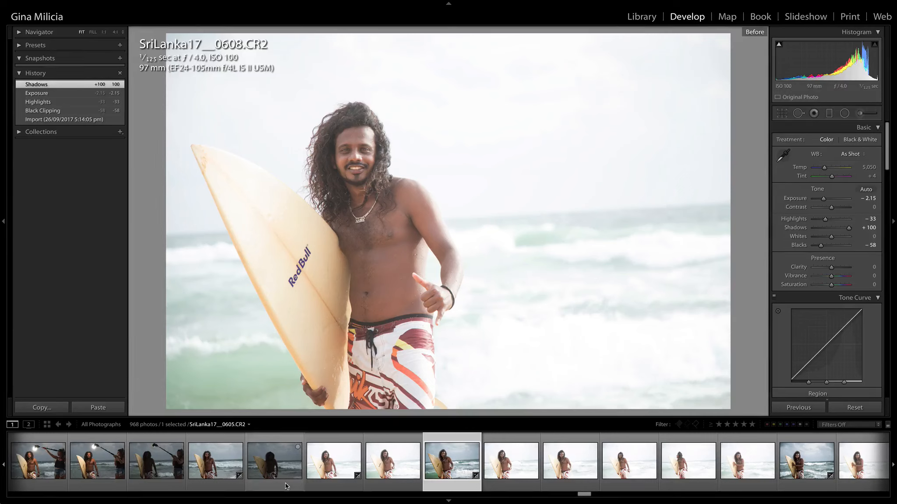
left_click(218, 484)
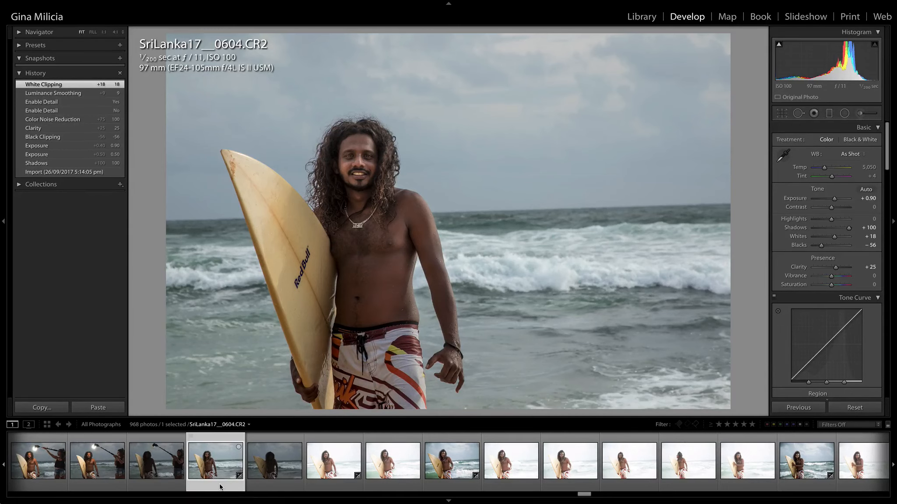
Open the overexposed shot SriLanka17__0608.CR2 and compare its edited version with the original.
left_click(452, 489)
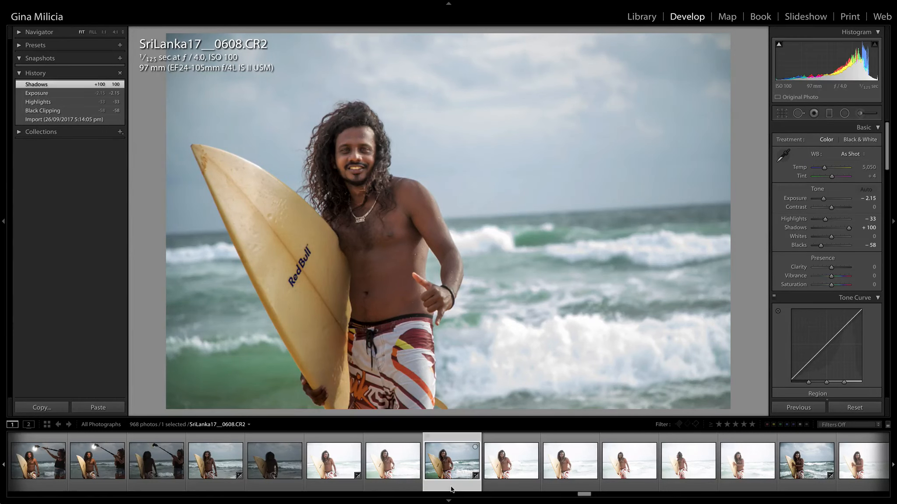
key("backslash")
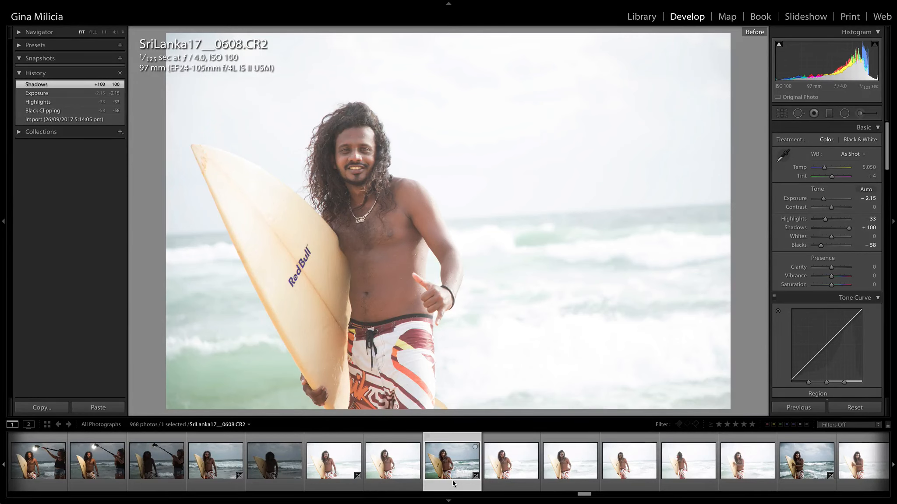
key("backslash")
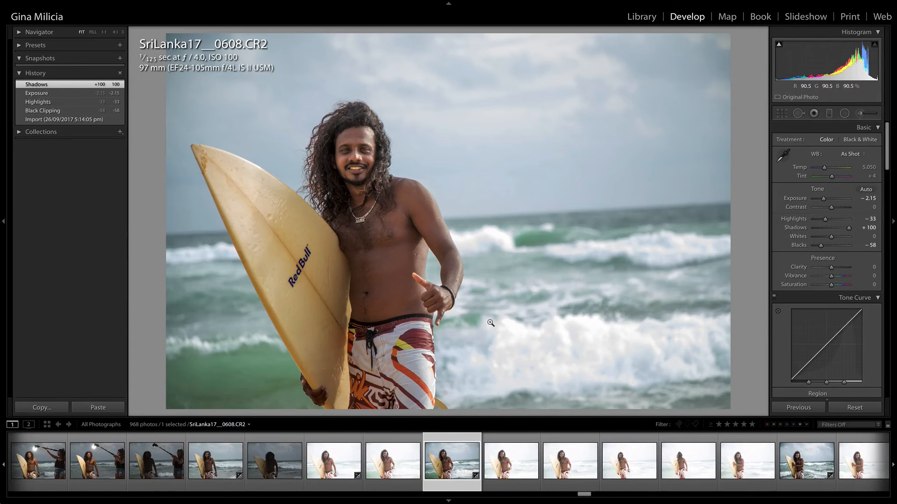
key("backslash")
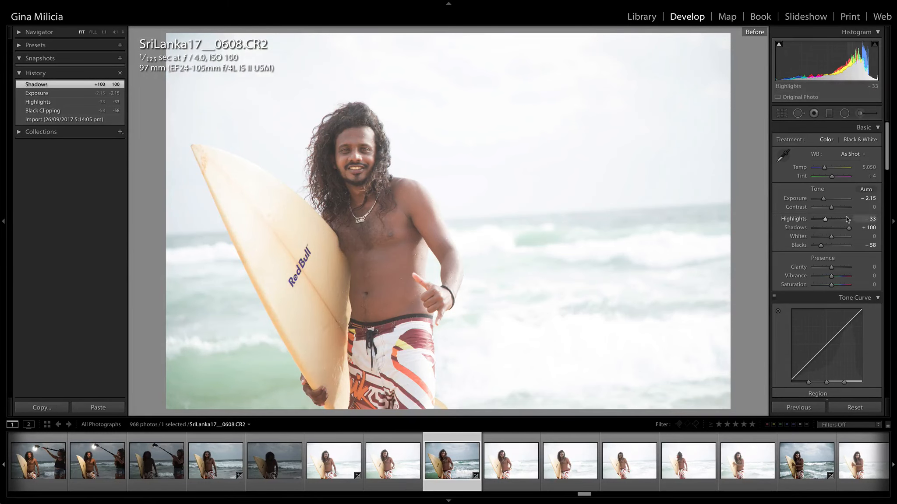
key("backslash")
Set the overexposed photo's Exposure to −1.90, Highlights to −19, Shadows to +98 and Blacks to −62.
left_click_drag(823, 199, 822, 200)
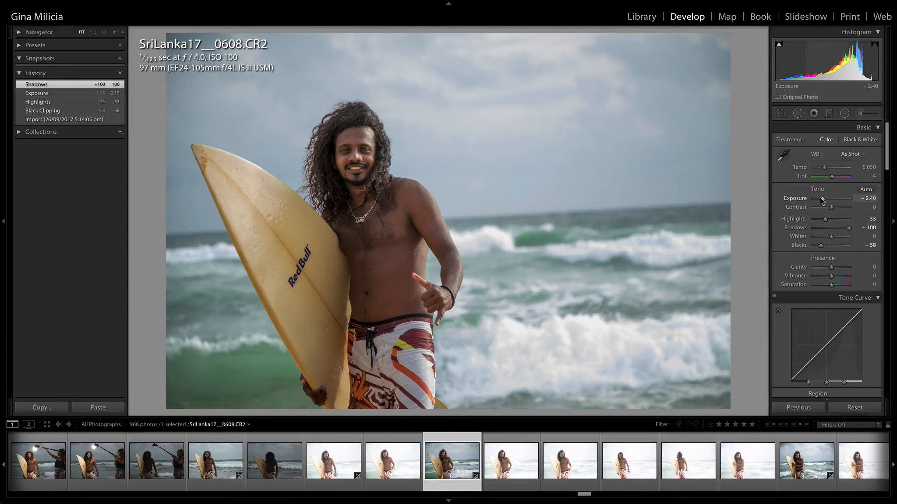
left_click_drag(823, 201, 821, 201)
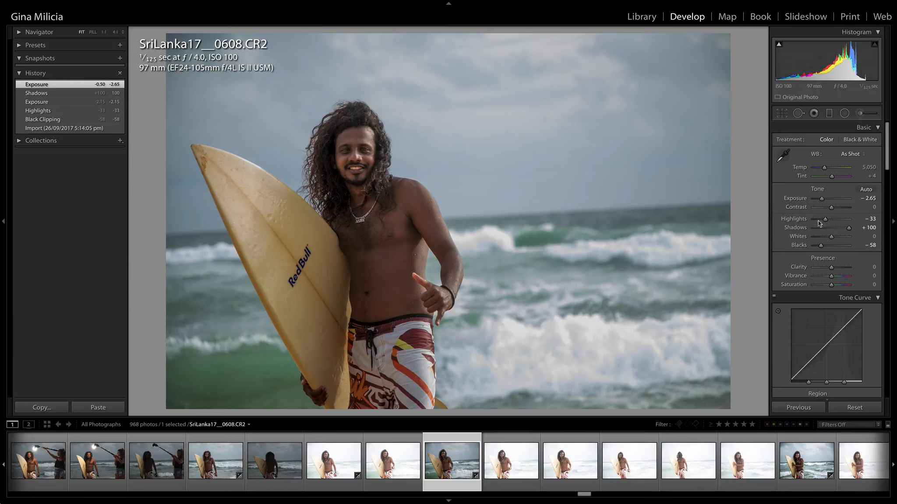
left_click_drag(826, 219, 849, 228)
mouse_move(821, 198)
left_mouse_down()
mouse_move(834, 200)
mouse_move(826, 201)
left_mouse_up()
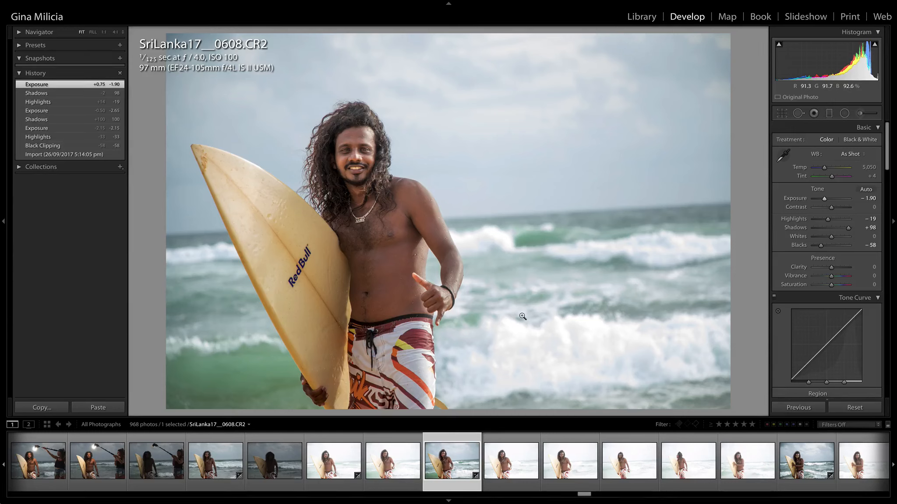
left_click(820, 247, "alt")
left_click_drag(821, 246, 821, 247)
Compare the recovered photo with its original several times and set Exposure to −1.80.
key("backslash")
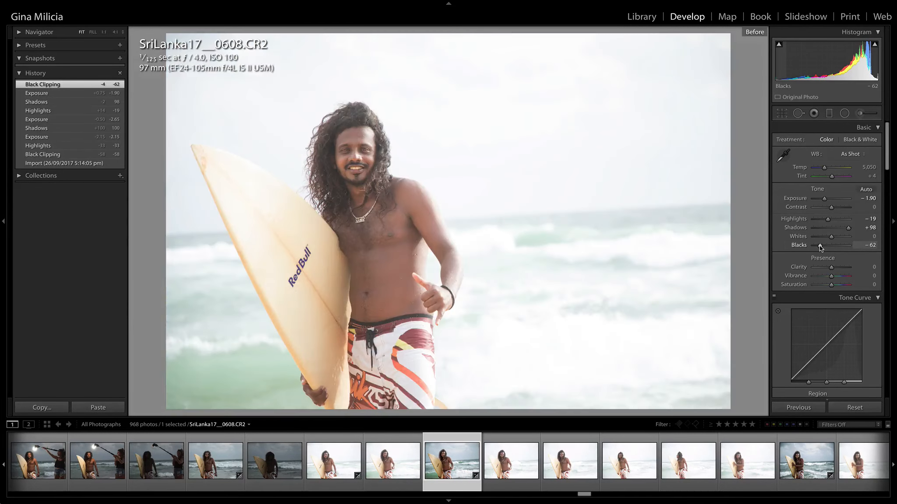
key("backslash")
key("backslash")
key("backslash")
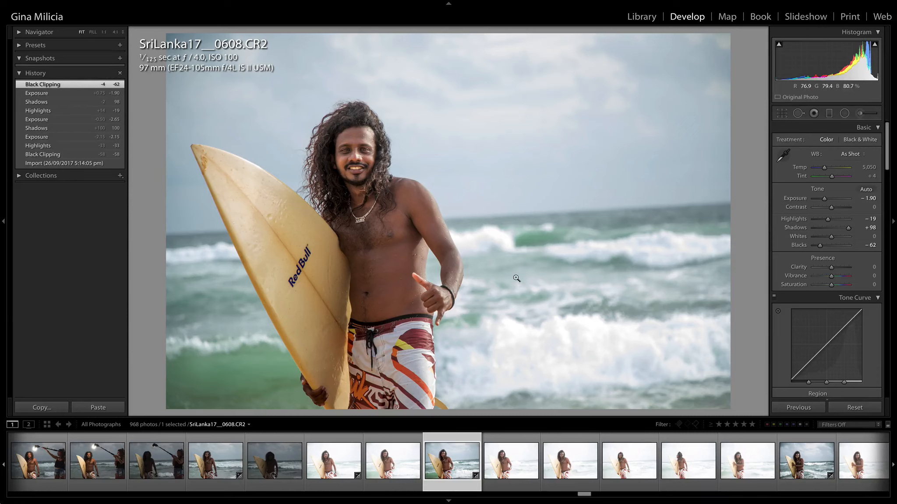
key("backslash")
key("backslash")
key("backslash")
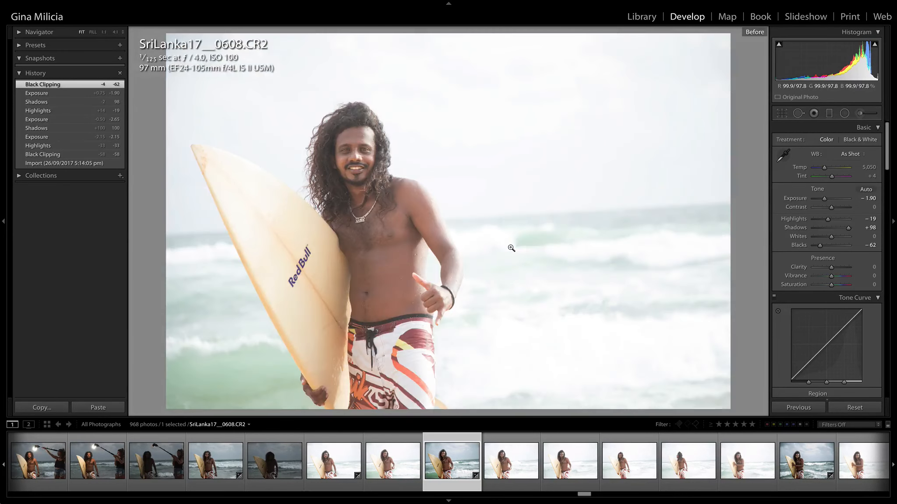
key("backslash")
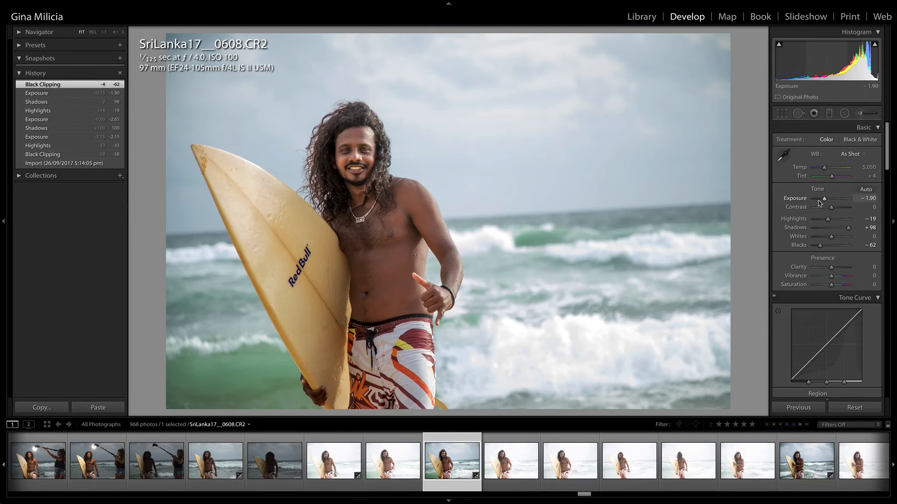
left_click_drag(824, 200, 825, 201)
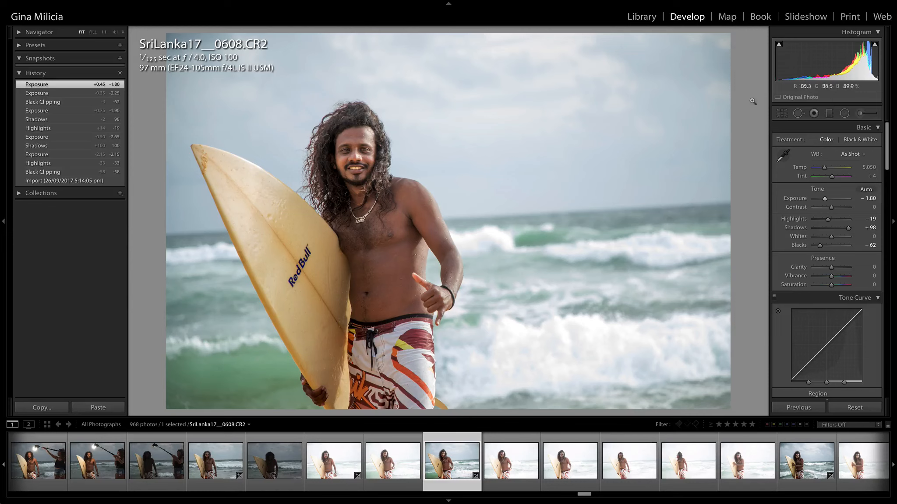
Brighten the surfer's face with a size 12 Adjustment Brush, using Exposure 1.09 and Shadows 28.
left_click(861, 115)
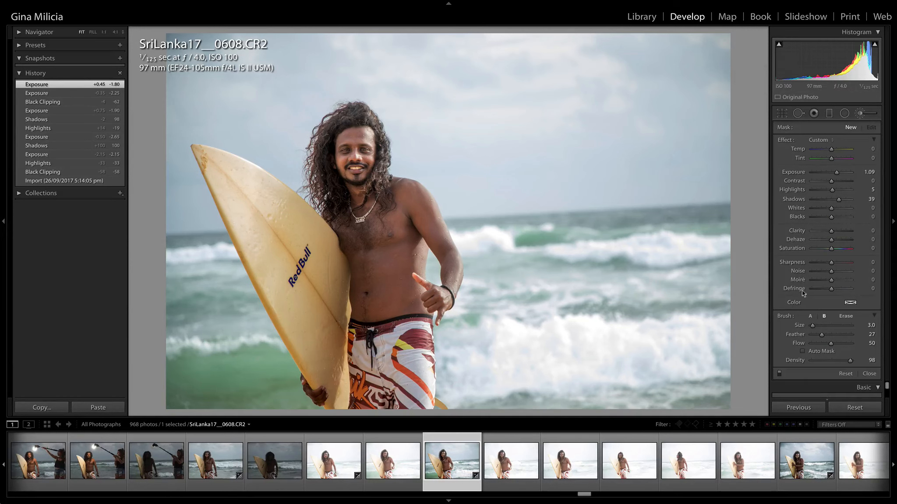
key("]")
key("]")
key("]")
key("]")
key("]")
key("]")
key("]")
key("]")
left_click_drag(839, 199, 836, 200)
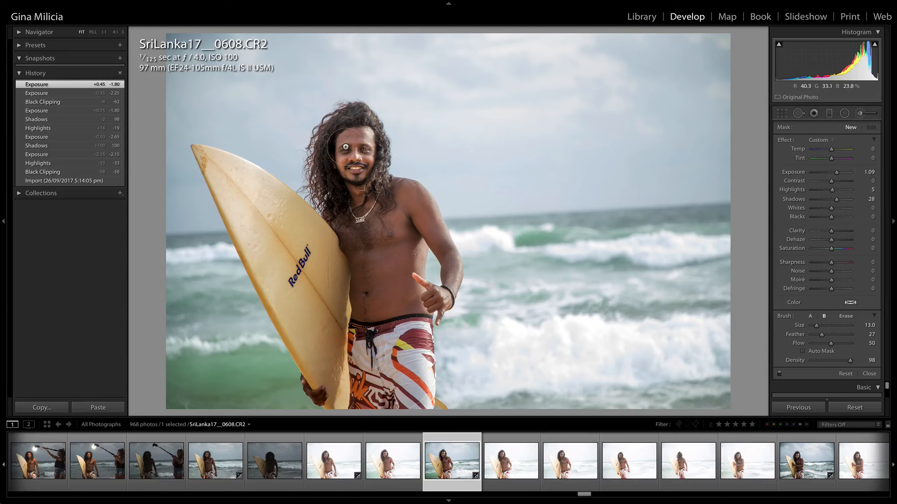
scroll(350, 152, "down", 1)
mouse_move(351, 152)
left_mouse_down()
mouse_move(350, 160)
mouse_move(347, 145)
left_mouse_up()
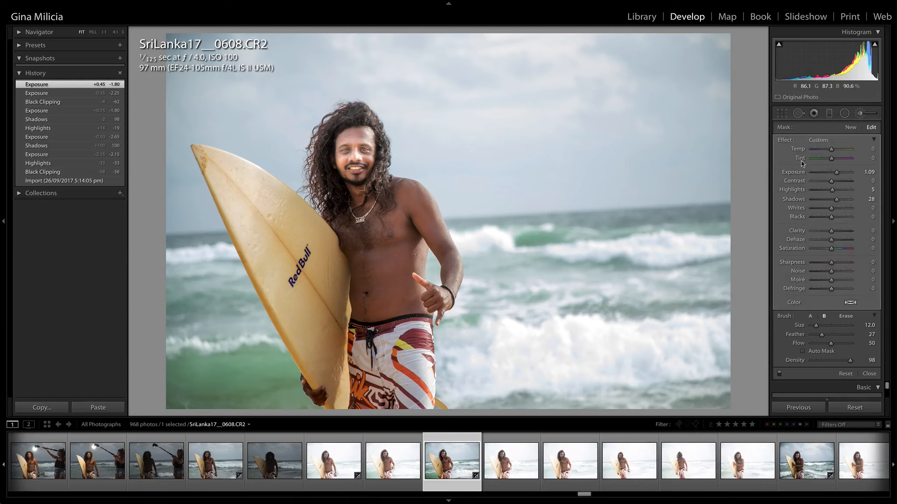
Reduce the face mask's Exposure to 0.43 and Shadows to 20, and brush over the face again.
left_click_drag(836, 173, 834, 174)
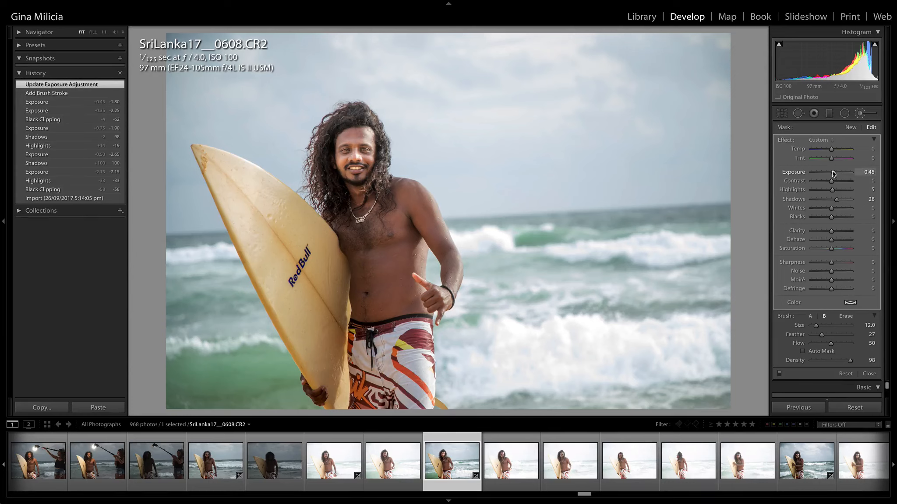
left_click_drag(833, 174, 835, 199)
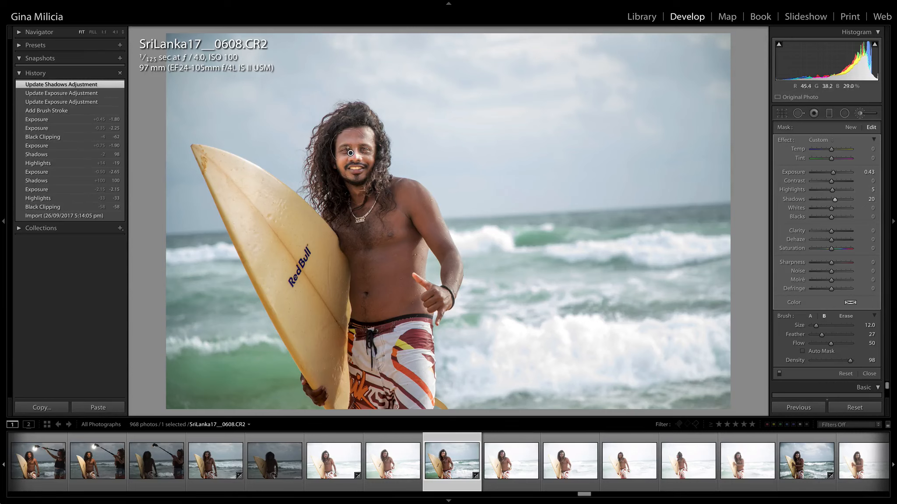
mouse_move(348, 144)
left_mouse_down()
mouse_move(358, 162)
mouse_move(341, 134)
mouse_move(350, 153)
left_mouse_up()
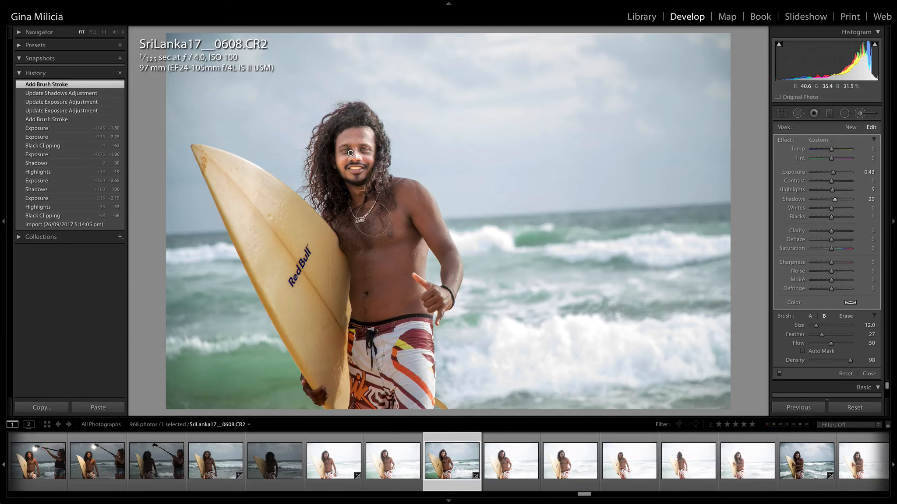
Extend the brightening mask over the chest and stomach with its Shadows at 12, and compare the result with the original.
mouse_move(355, 204)
left_mouse_down()
mouse_move(366, 228)
mouse_move(384, 222)
mouse_move(341, 225)
mouse_move(354, 251)
mouse_move(371, 301)
left_mouse_up()
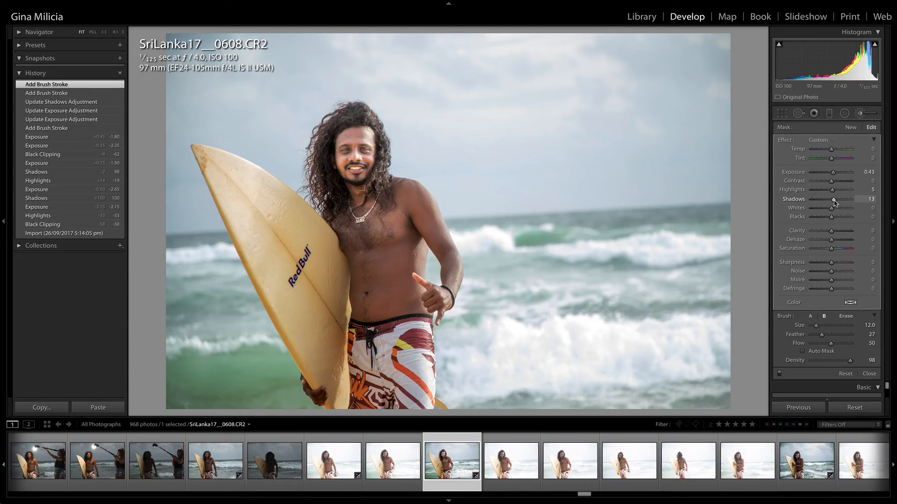
left_click_drag(834, 201, 833, 200)
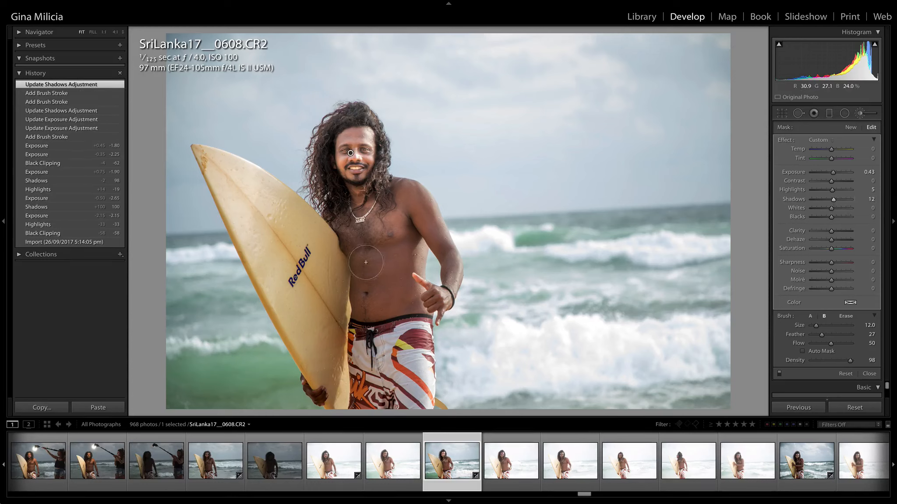
mouse_move(365, 263)
left_mouse_down()
mouse_move(398, 221)
mouse_move(384, 284)
mouse_move(385, 251)
left_mouse_up()
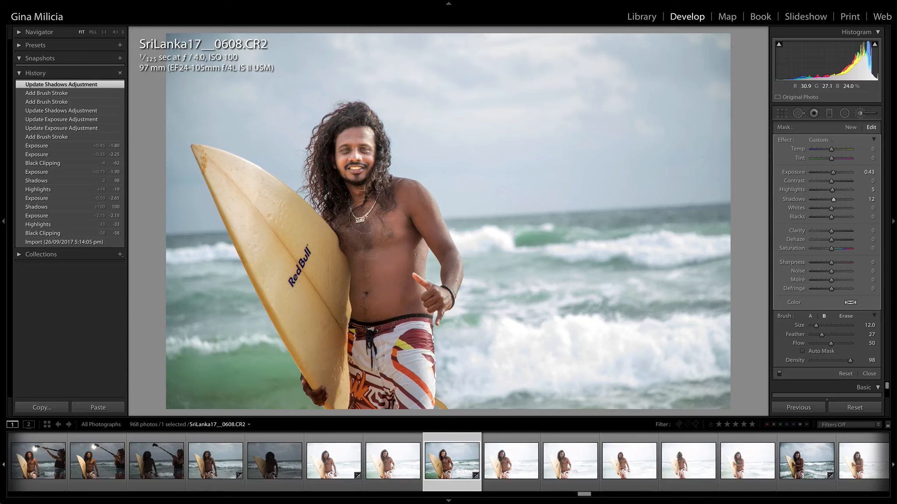
mouse_move(368, 215)
left_mouse_down()
mouse_move(404, 212)
mouse_move(395, 199)
mouse_move(353, 199)
mouse_move(347, 134)
mouse_move(332, 177)
mouse_move(340, 193)
mouse_move(344, 138)
mouse_move(411, 229)
mouse_move(419, 223)
mouse_move(387, 194)
mouse_move(366, 209)
mouse_move(369, 233)
mouse_move(398, 247)
mouse_move(407, 281)
mouse_move(391, 307)
left_mouse_up()
key("bracketleft")
left_click_drag(356, 263, 343, 213)
mouse_move(357, 334)
left_mouse_down()
mouse_move(380, 314)
mouse_move(369, 255)
mouse_move(344, 223)
mouse_move(365, 242)
mouse_move(406, 206)
mouse_move(435, 240)
mouse_move(438, 246)
mouse_move(430, 229)
mouse_move(443, 281)
mouse_move(443, 254)
mouse_move(419, 198)
mouse_move(405, 191)
mouse_move(421, 201)
mouse_move(414, 188)
mouse_move(390, 188)
mouse_move(345, 133)
mouse_move(349, 168)
left_mouse_up()
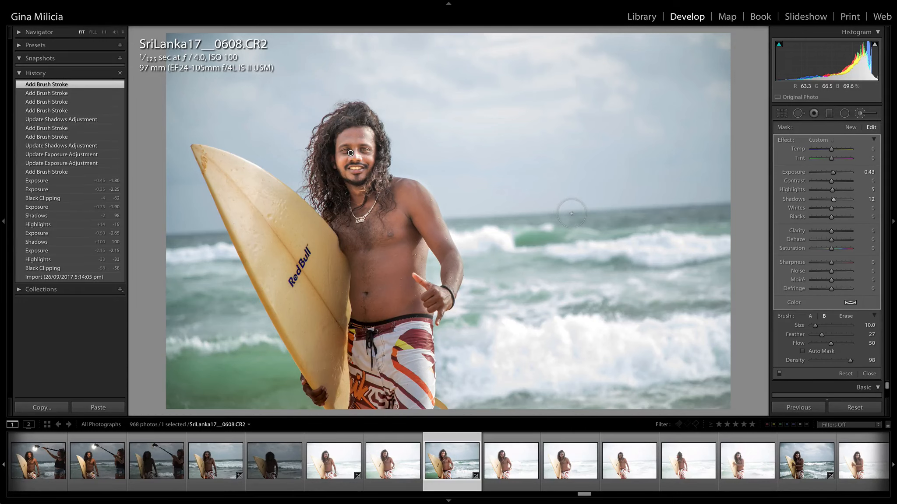
key("backslash")
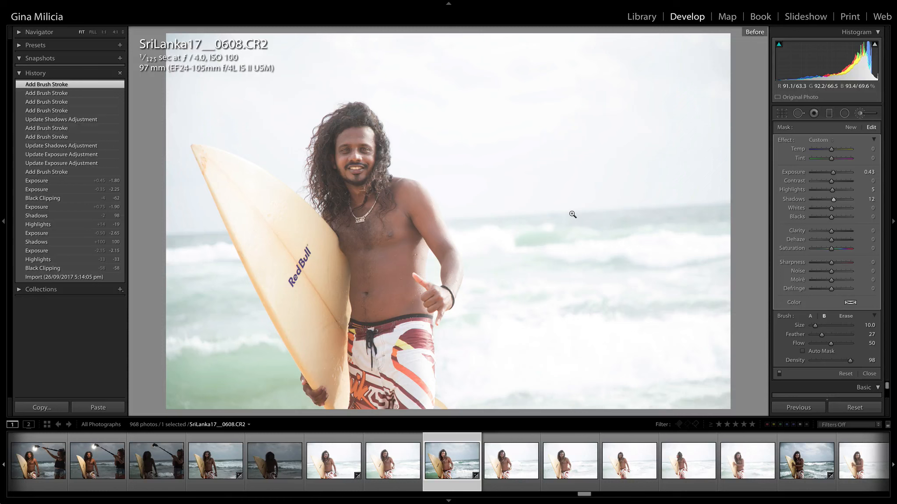
key("backslash")
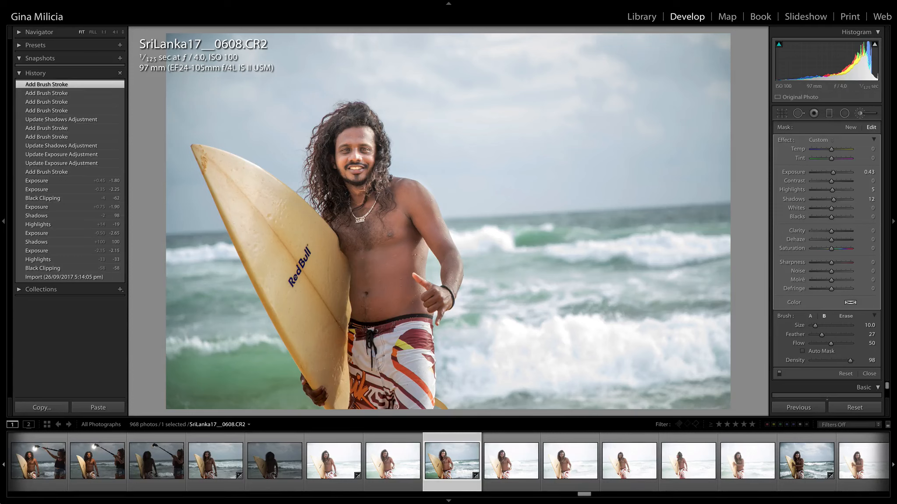
Create a new brush mask with Exposure −0.42 and Shadows −33, and paint it over the stomach at size 12.
left_click(850, 128)
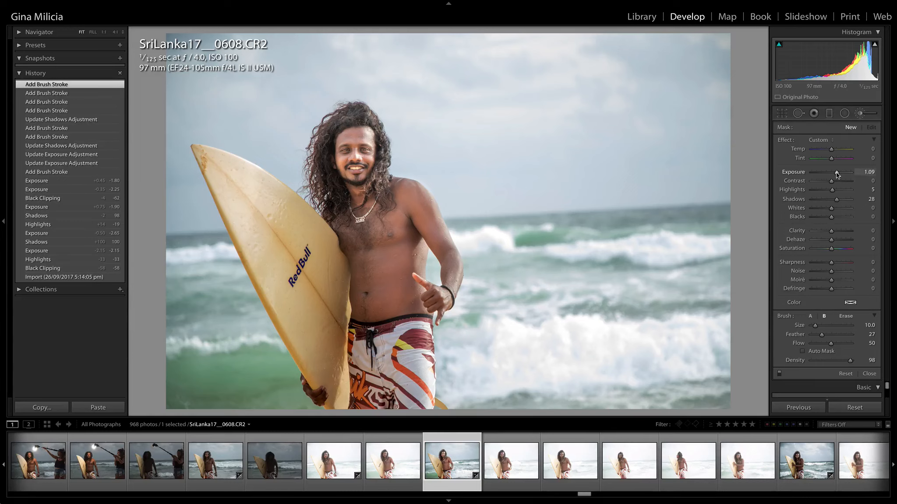
left_click_drag(836, 175, 831, 175)
left_click_drag(837, 200, 829, 201)
left_click_drag(825, 200, 824, 200)
key("]")
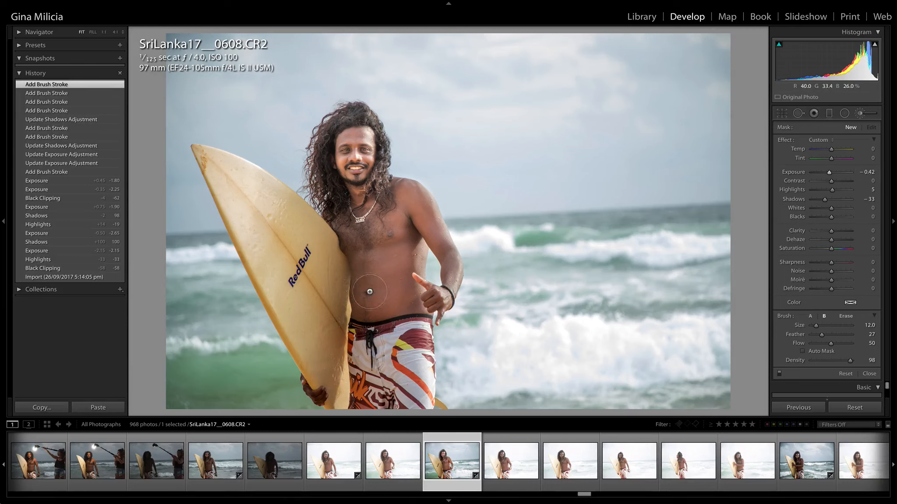
left_click_drag(370, 292, 383, 307)
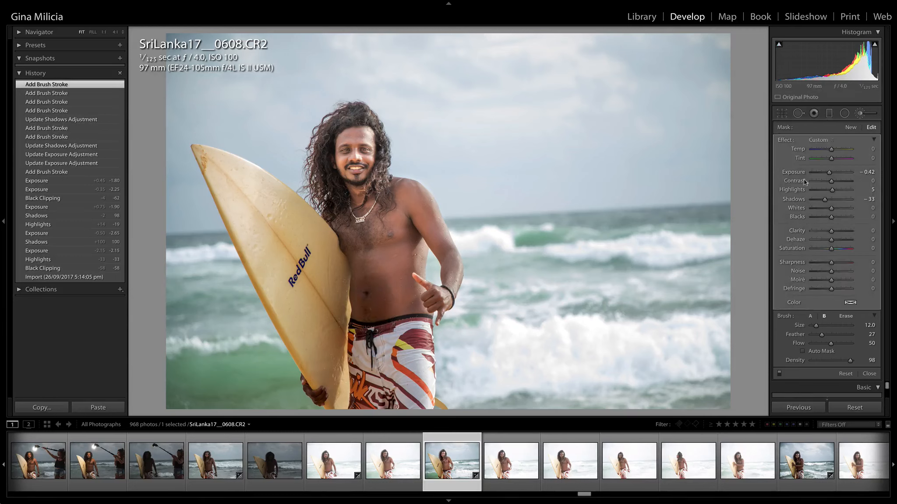
Reset the darkening mask's Exposure to 0, paint more of the torso with Feather 49, and compare with the original.
double_click(797, 172)
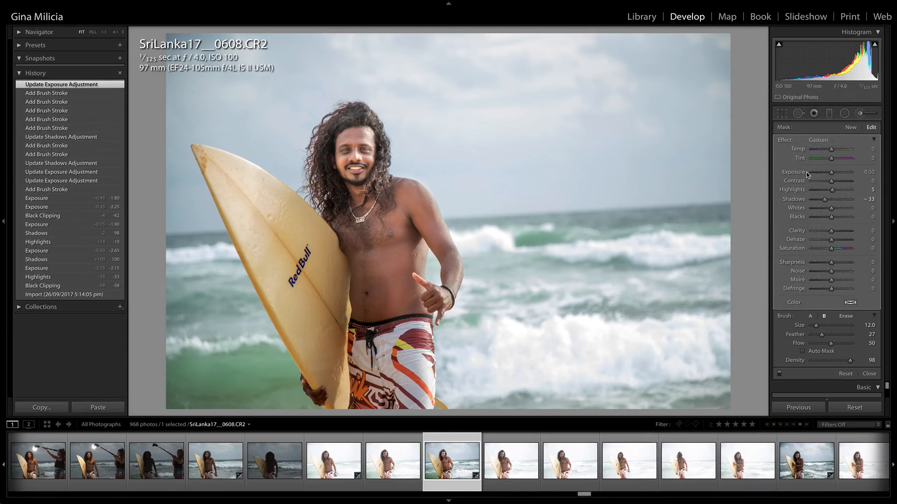
left_click(384, 256)
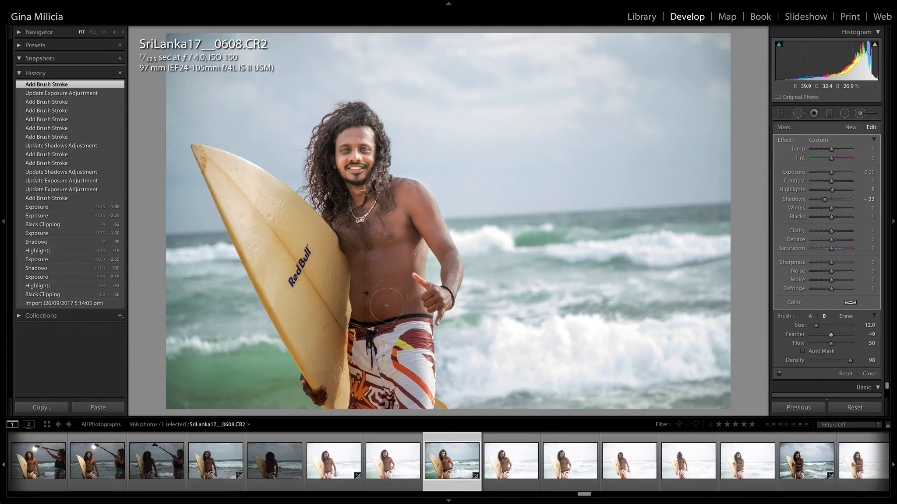
left_click_drag(356, 232, 367, 271)
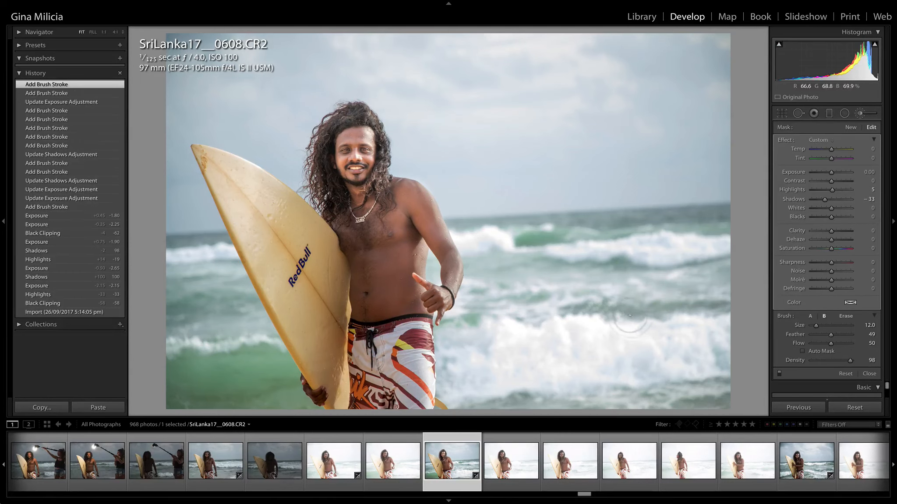
key("backslash")
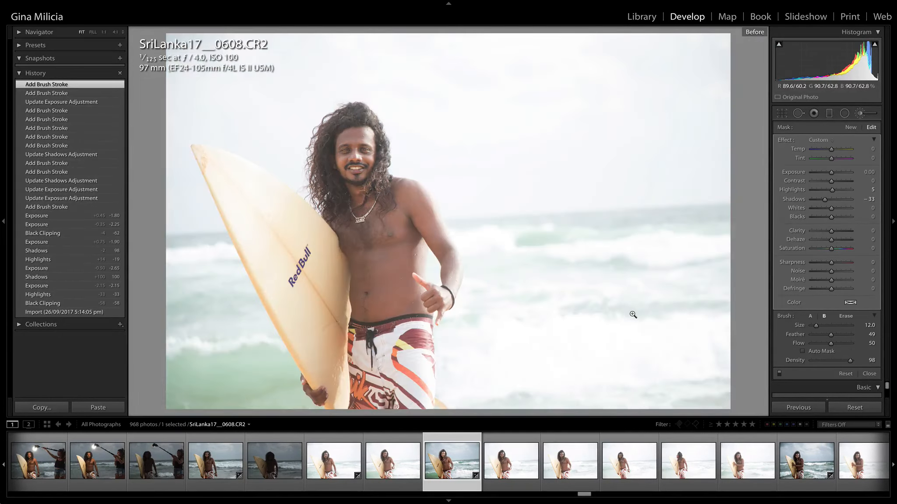
key("backslash")
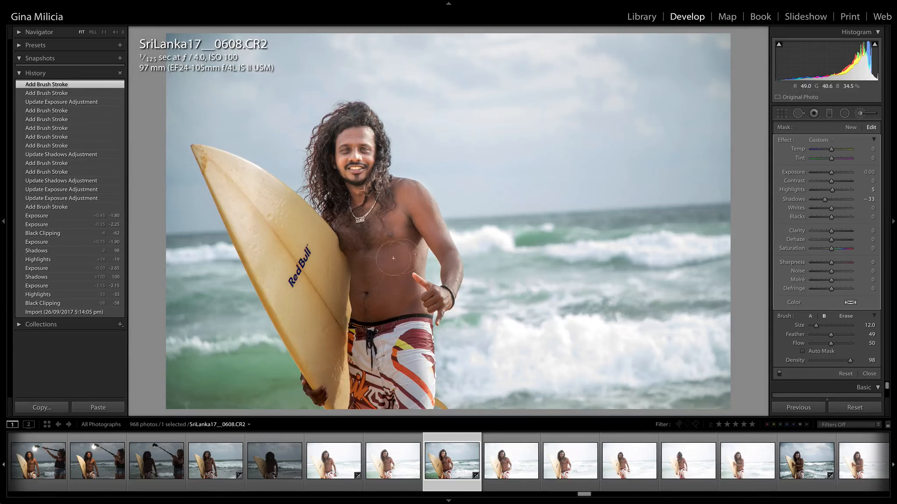
Deepen the contours of the waist, stomach, chest and upper arm with a size 4 darkening brush.
key("bracketleft")
key("bracketleft")
key("bracketleft")
key("bracketleft")
mouse_move(413, 302)
left_mouse_down()
mouse_move(400, 311)
mouse_move(407, 305)
left_mouse_up()
left_click_drag(360, 321, 357, 312)
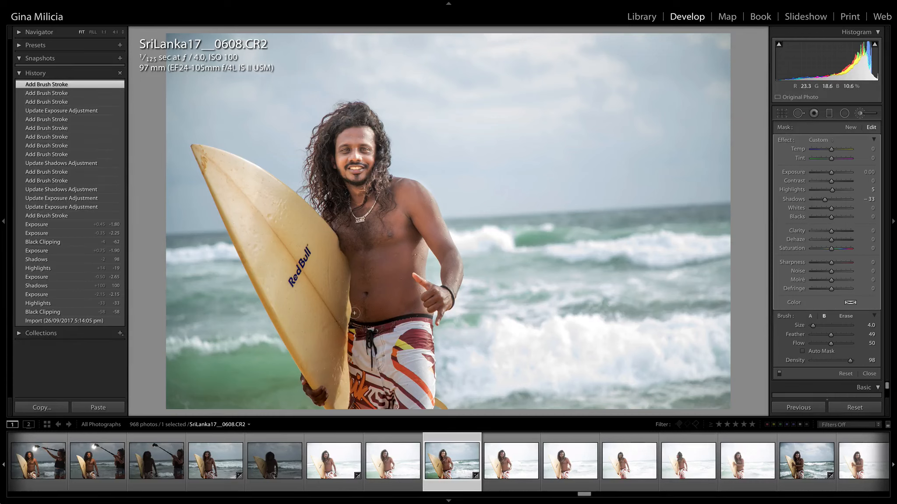
mouse_move(363, 258)
left_mouse_down()
mouse_move(351, 277)
mouse_move(369, 310)
mouse_move(389, 284)
mouse_move(359, 292)
mouse_move(366, 280)
left_mouse_up()
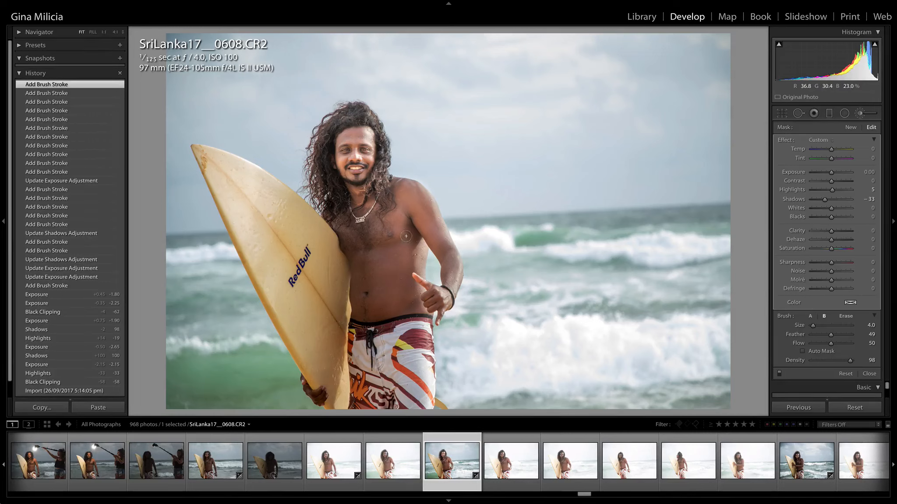
mouse_move(406, 236)
left_mouse_down()
mouse_move(344, 248)
mouse_move(371, 247)
left_mouse_up()
mouse_move(420, 209)
left_mouse_down()
mouse_move(417, 194)
mouse_move(448, 264)
mouse_move(456, 242)
mouse_move(447, 224)
left_mouse_up()
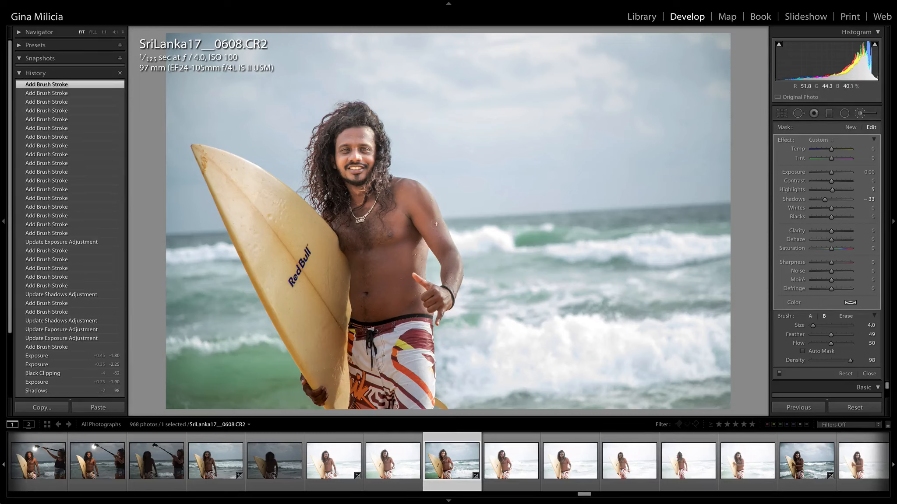
Set the darkening mask to Shadows −27 and Saturation −5, and add strokes over the upper arm and lower stomach.
left_click(436, 223)
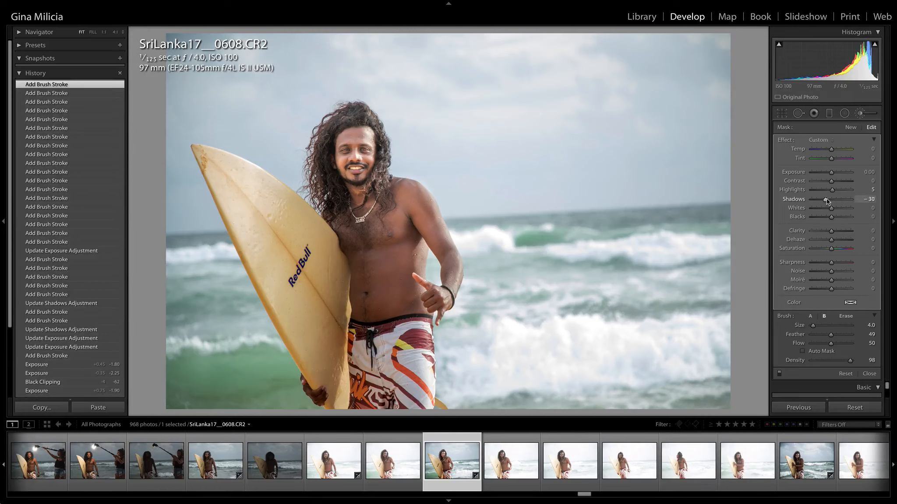
left_click_drag(827, 201, 828, 201)
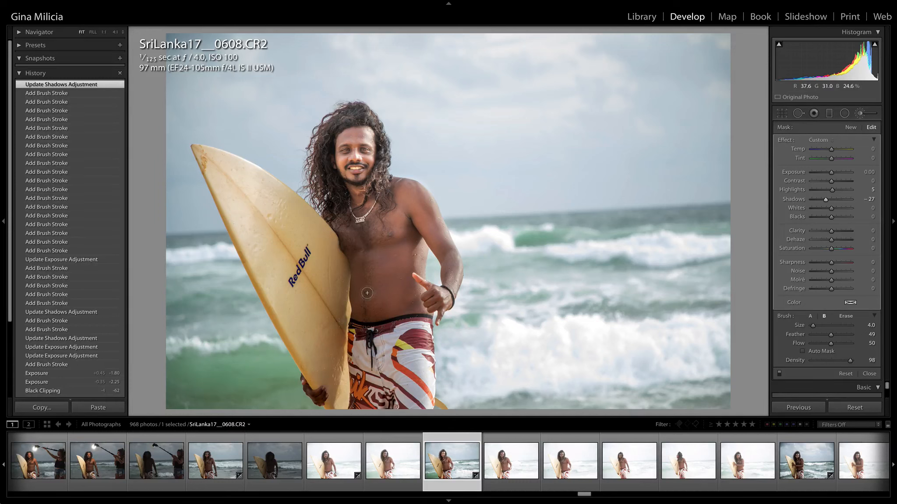
left_click_drag(369, 309, 416, 309)
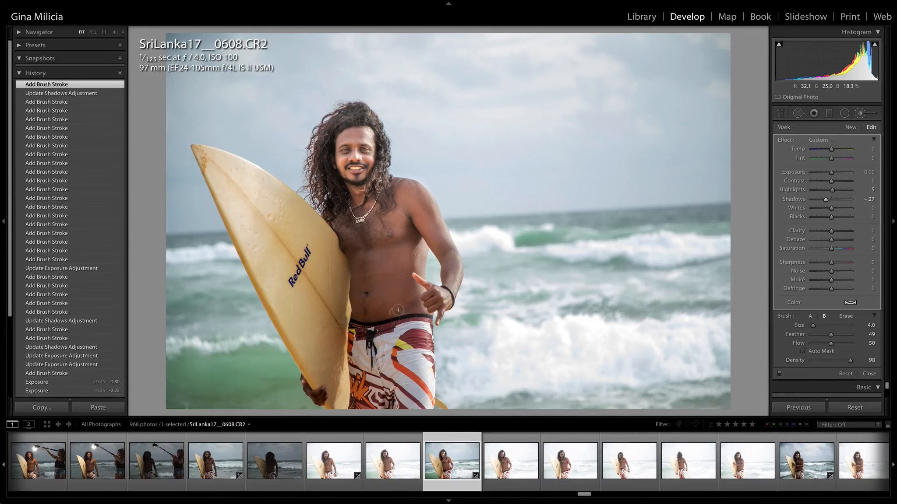
left_click(396, 311)
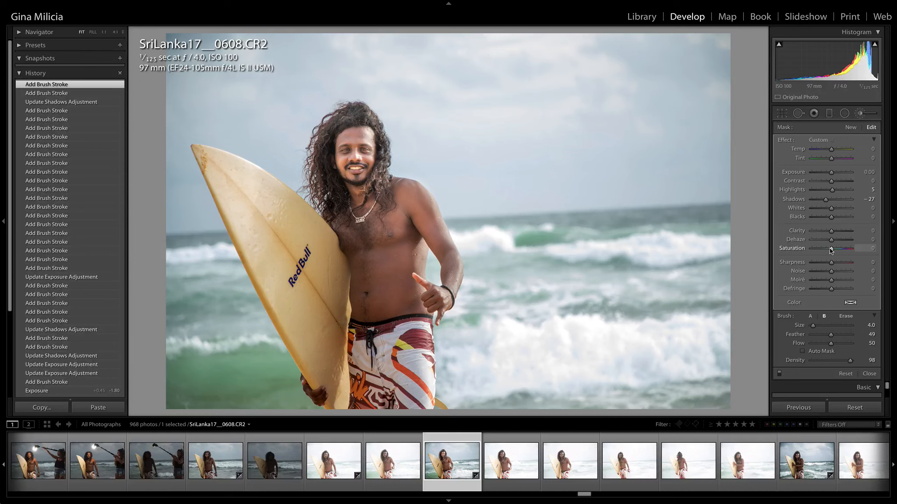
left_click_drag(825, 248, 828, 250)
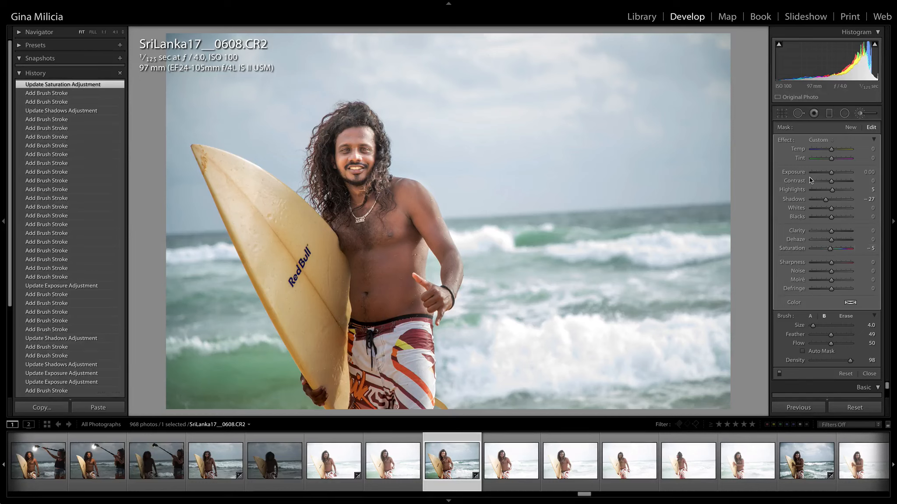
Compare the portrait with its original, and toggle the brush adjustments off and on to judge their effect.
key("backslash")
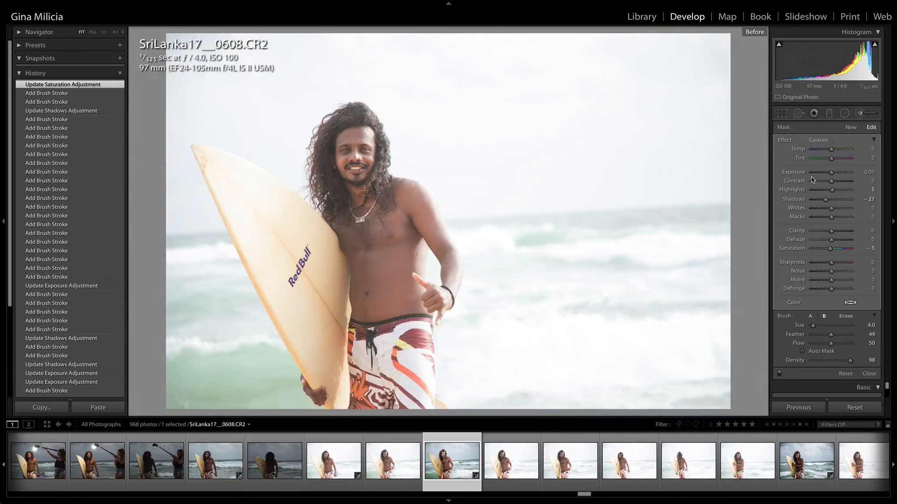
key("backslash")
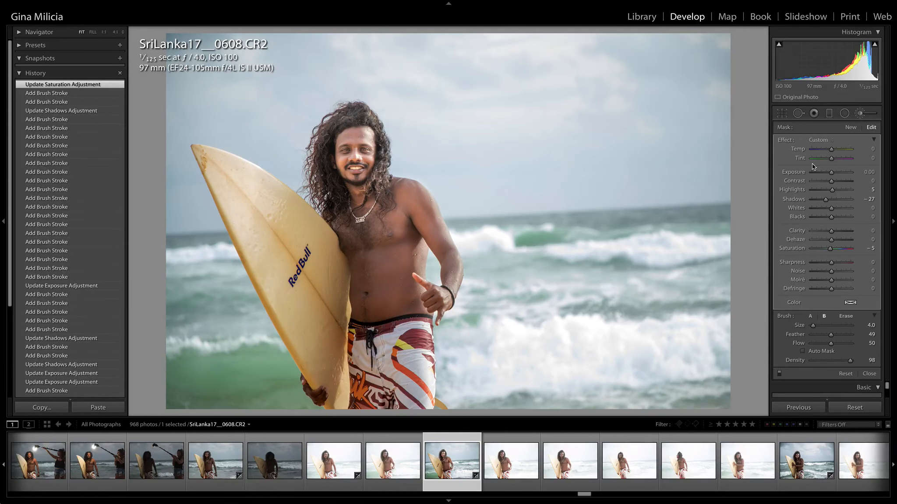
left_click(779, 374)
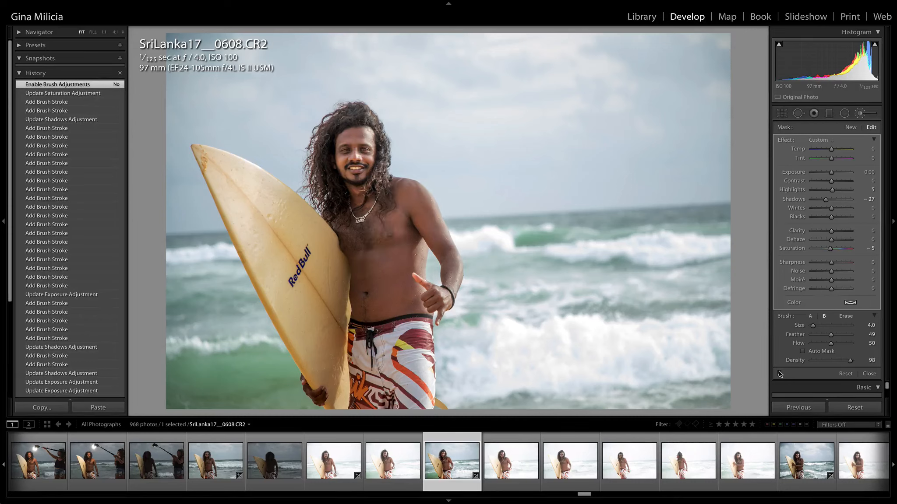
left_click(779, 373)
left_click(779, 374)
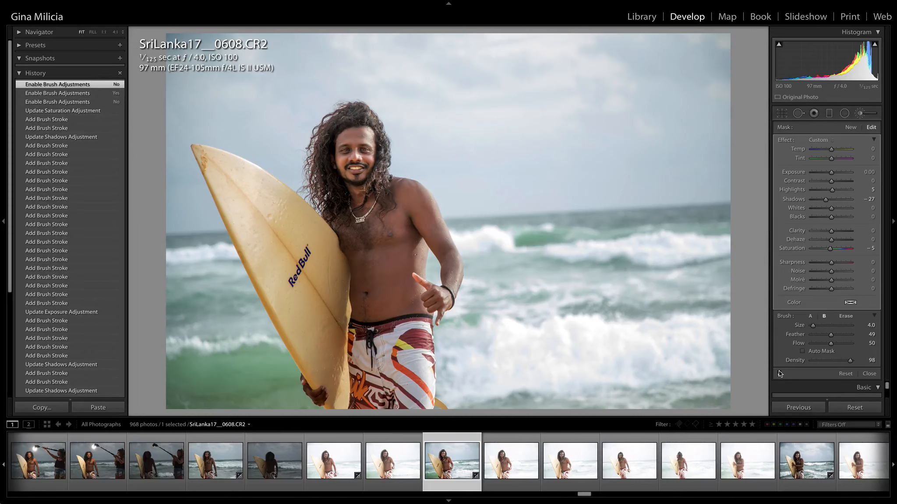
left_click(779, 373)
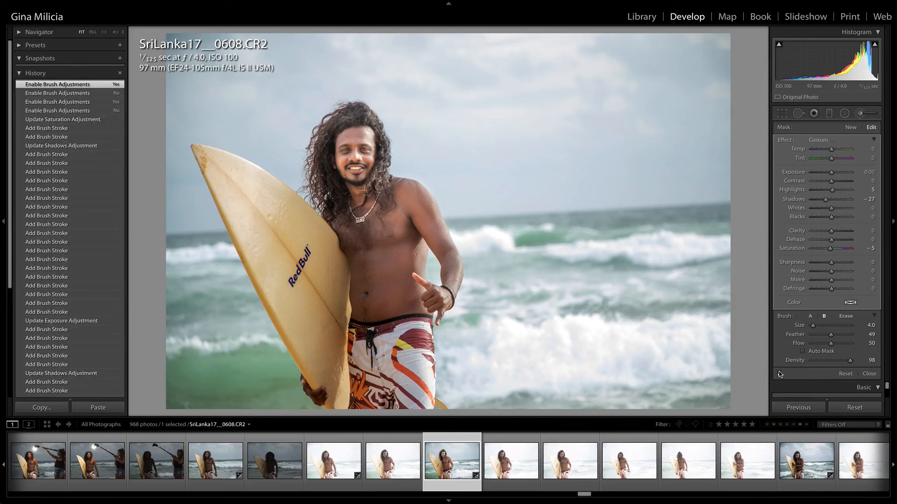
left_click(779, 373)
left_click(779, 373)
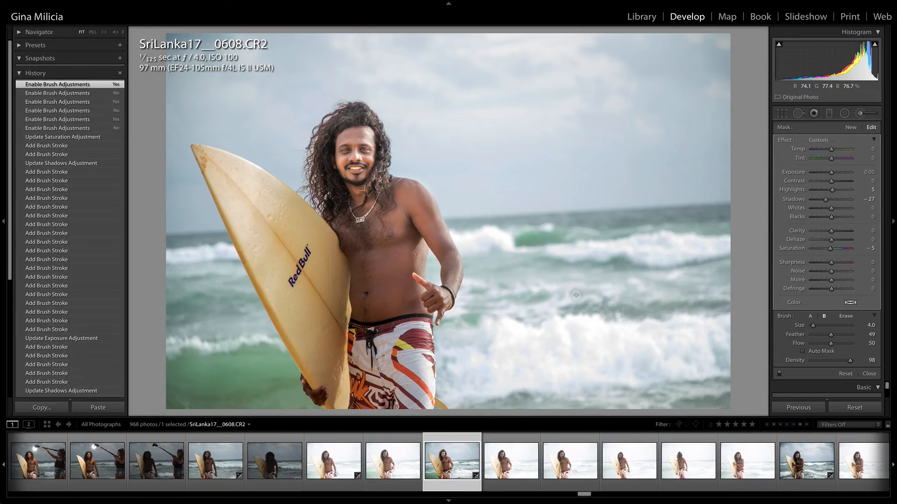
Straighten the photo along the sea horizon, rotating the crop by about 3.04°, and apply the crop.
left_click(778, 115)
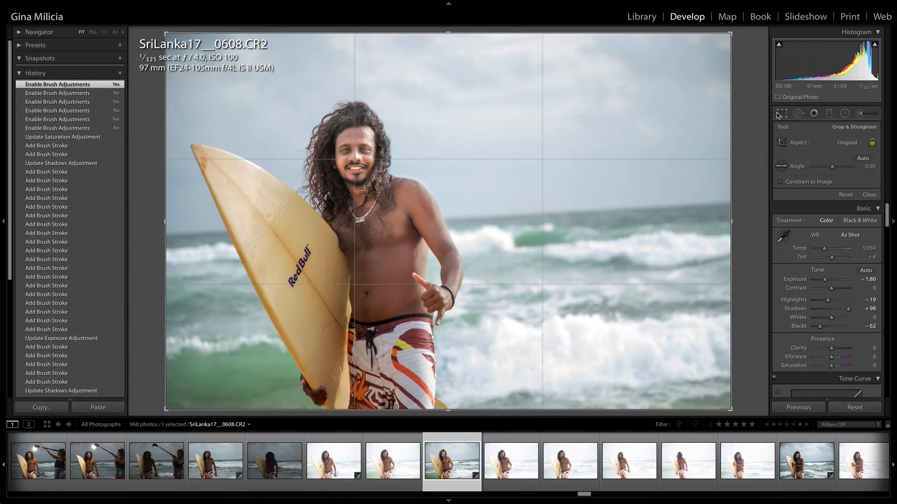
left_click(782, 166)
left_click_drag(470, 218, 714, 205)
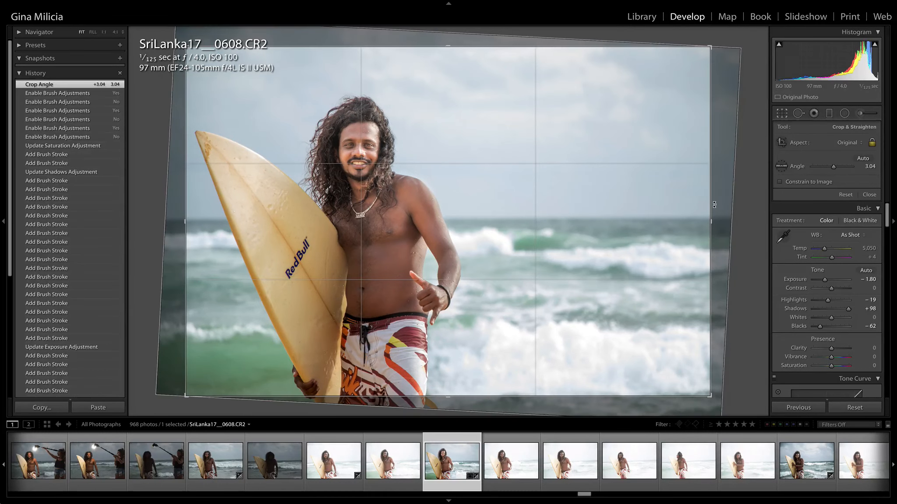
key("Return")
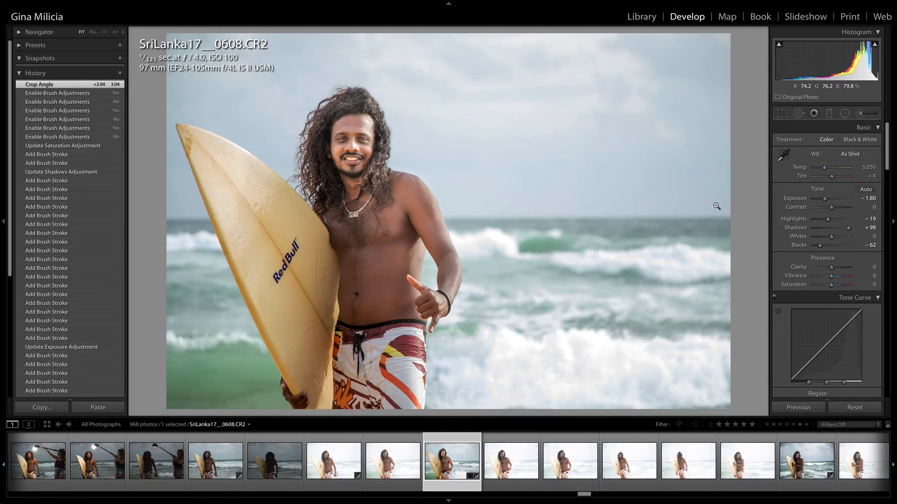
Compare the straightened portrait with the unedited original and return to the edited version.
key("backslash")
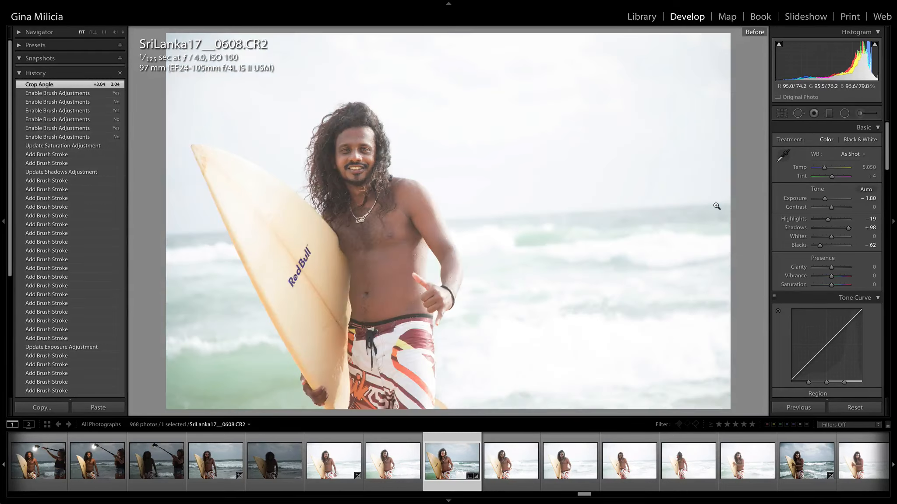
key("backslash")
key("backslash")
key("backslash")
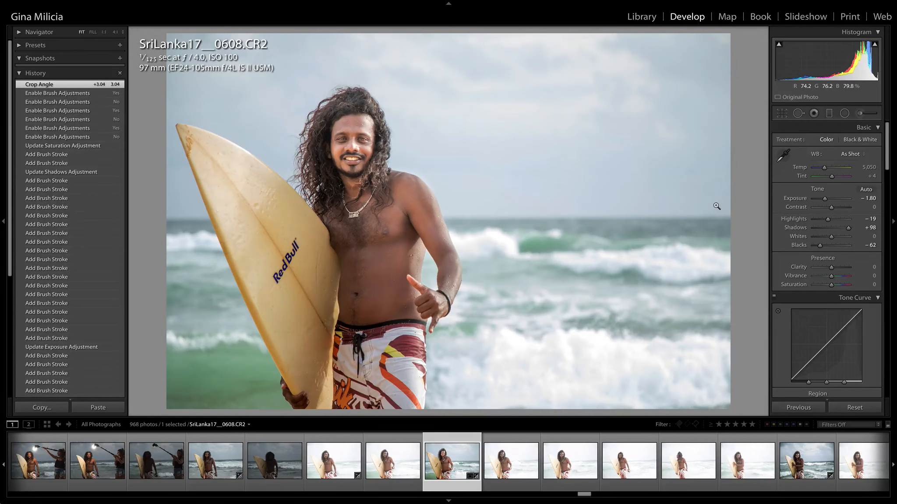